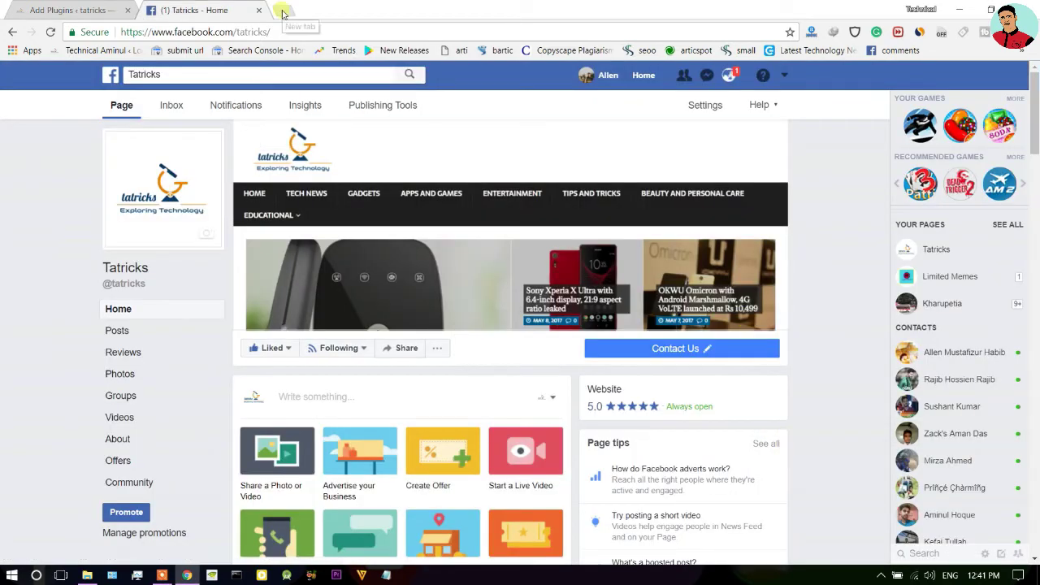
Open the Facebook Instant Articles website in a new browser tab.
left_click(279, 11)
type("https://instantarticles.fb.com/")
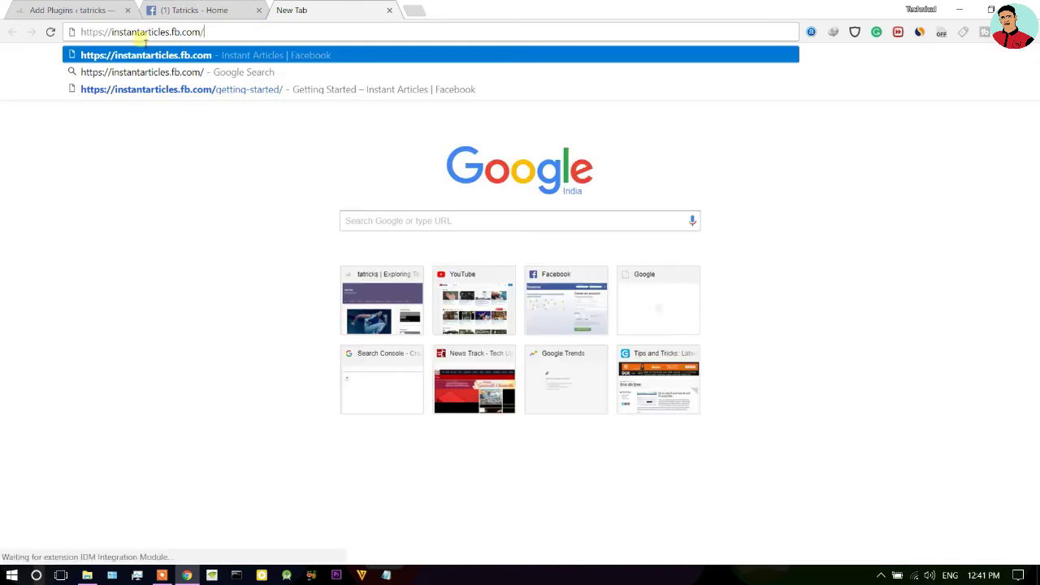
key("Return")
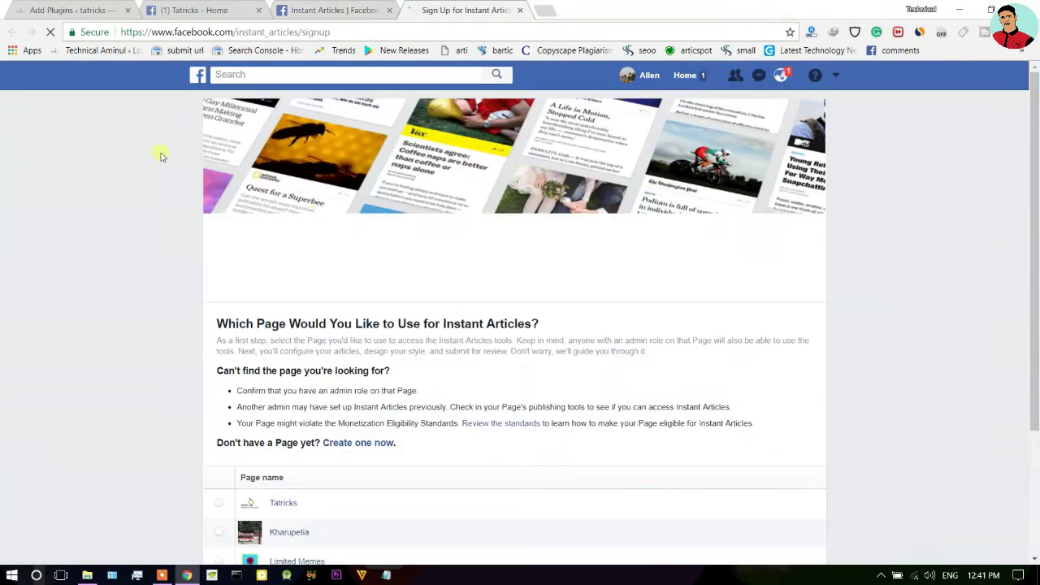
scroll(297, 239, "down", 2)
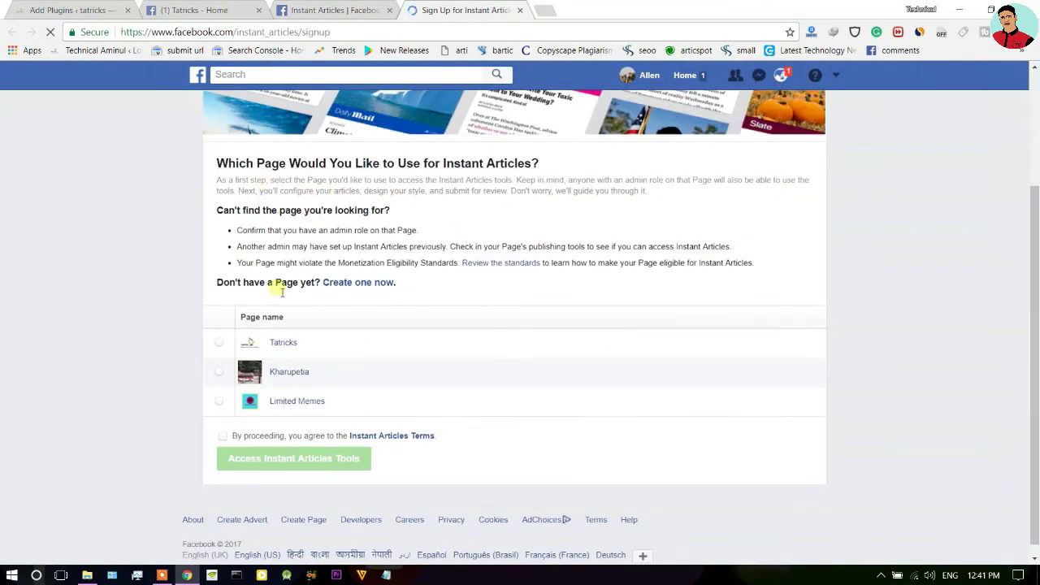
Sign the Tatricks page up for Instant Articles tools, accepting the Terms.
left_click(221, 344)
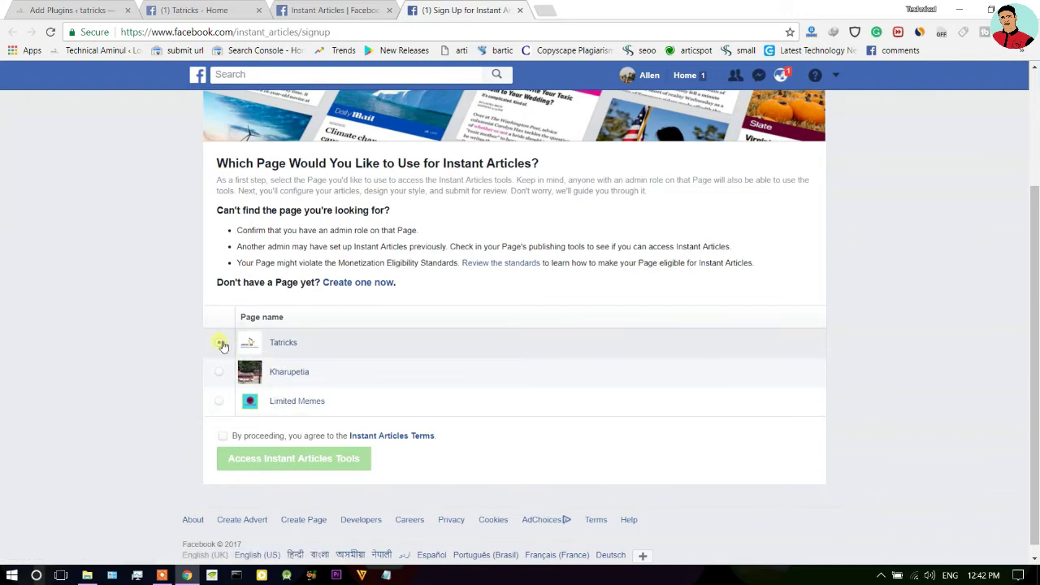
left_click(221, 436)
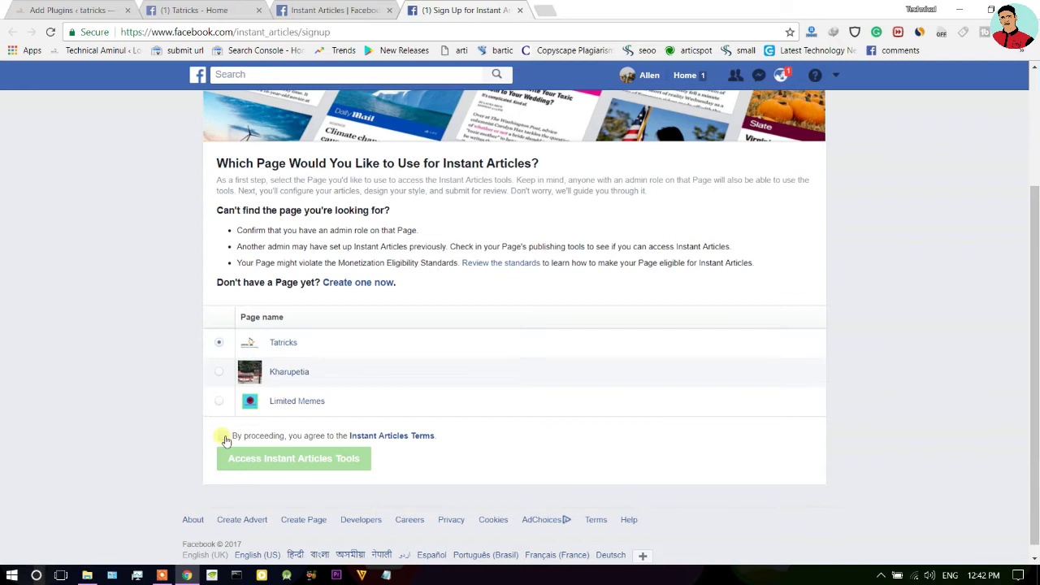
left_click(255, 456)
left_click_drag(379, 234, 559, 235)
left_click(562, 235)
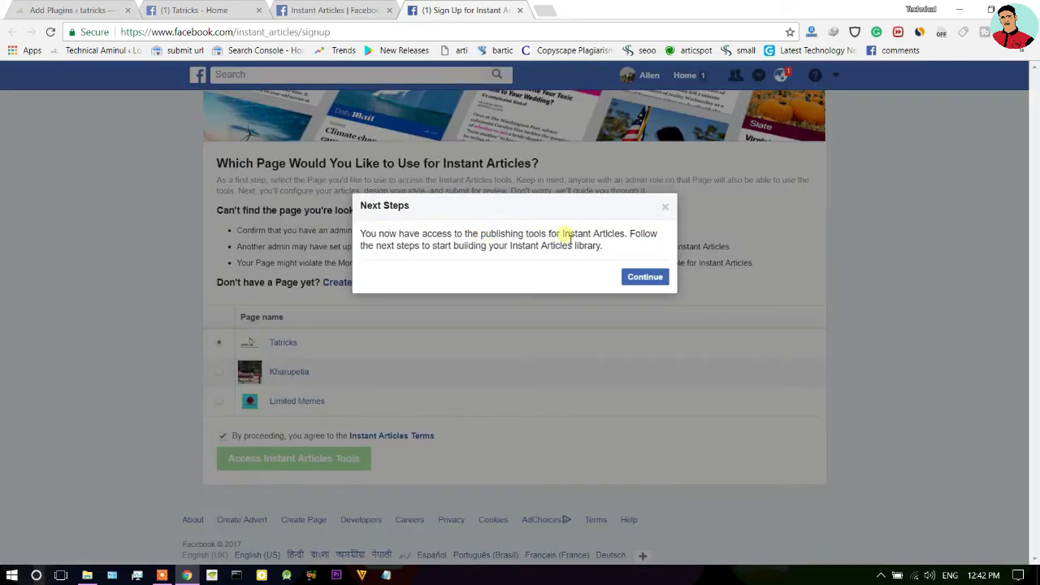
left_click(634, 279)
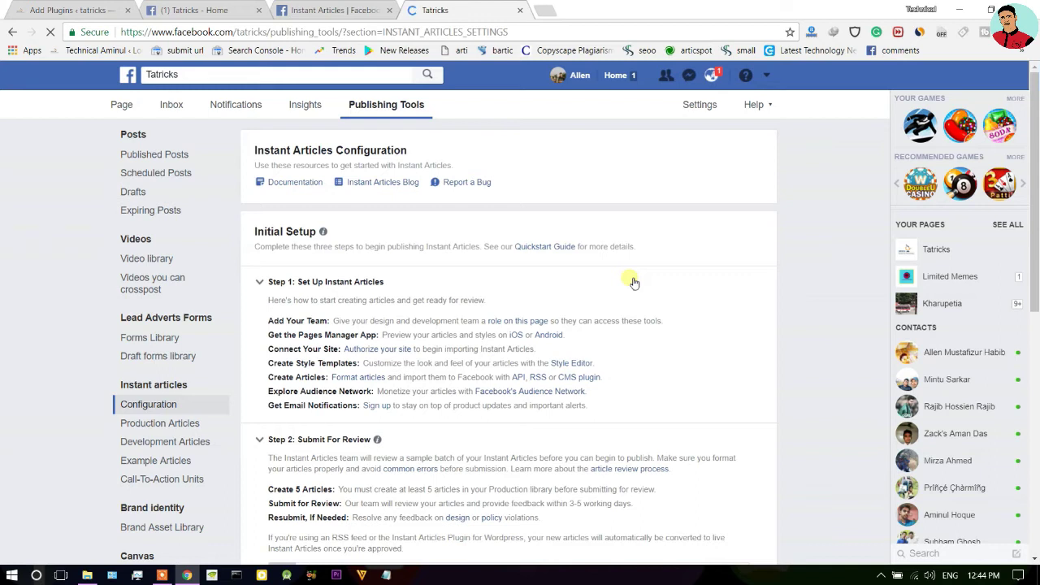
Review the Instant Articles tools page, then return to WordPress Add Plugins.
scroll(488, 326, "down", 3)
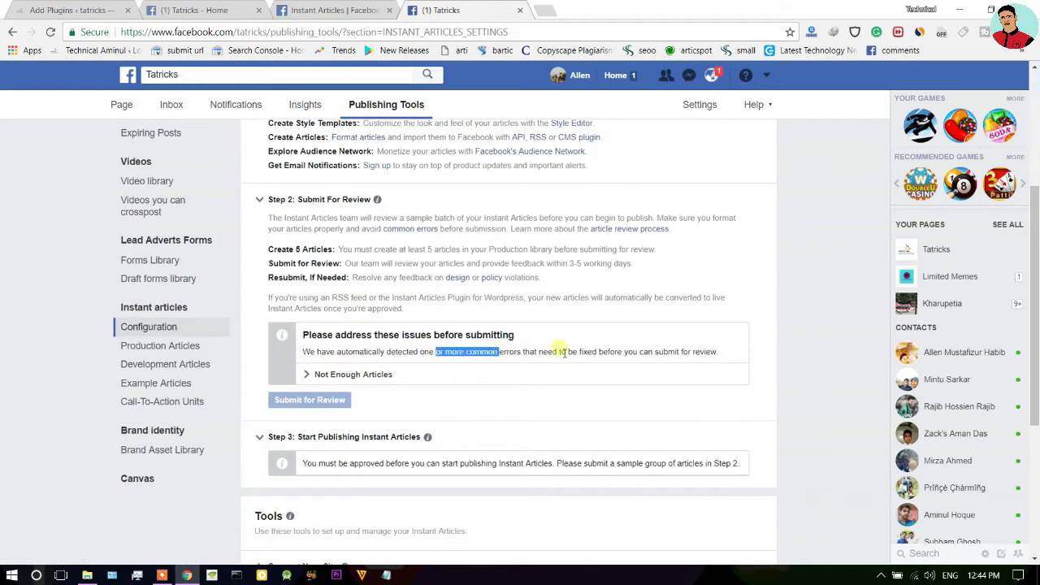
scroll(398, 362, "down", 1)
left_click_drag(365, 374, 584, 373)
scroll(390, 235, "up", 1)
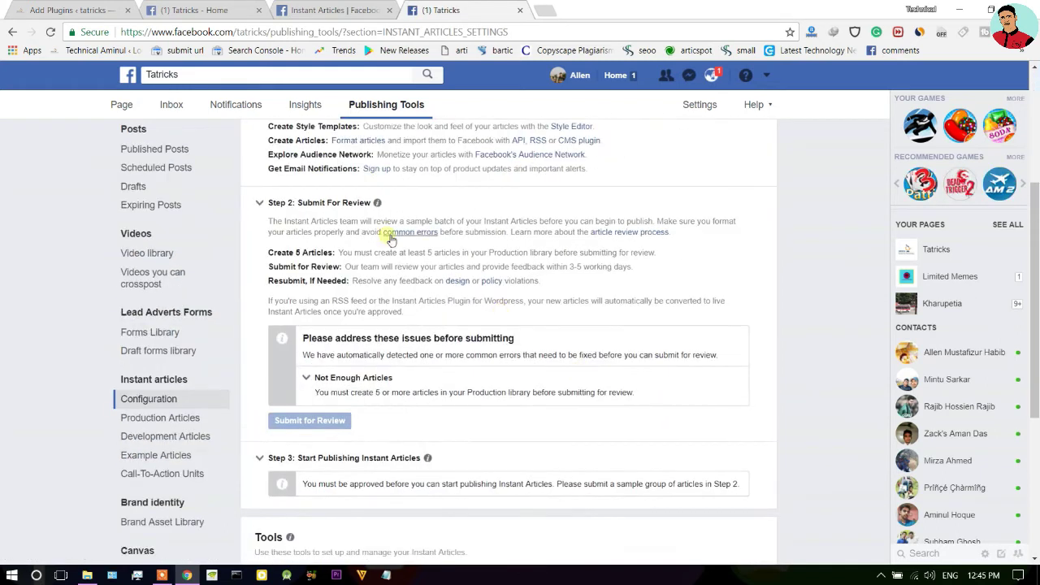
key("ctrl+1")
Search plugins for 'facebook instant a' and install the Instant Articles for WP plugin.
left_click(866, 142)
type("facebook")
key("Return")
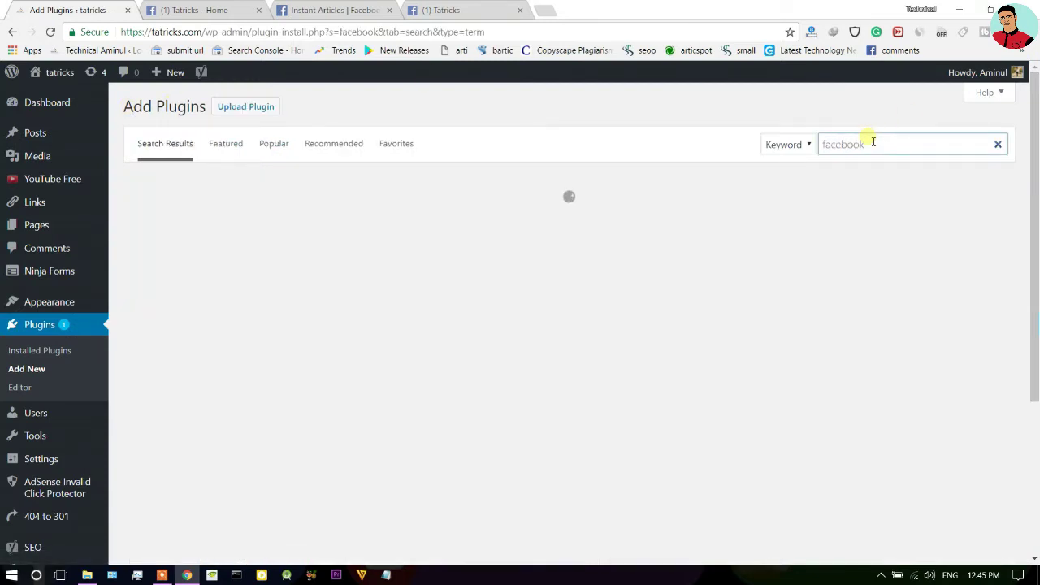
type("instant articles")
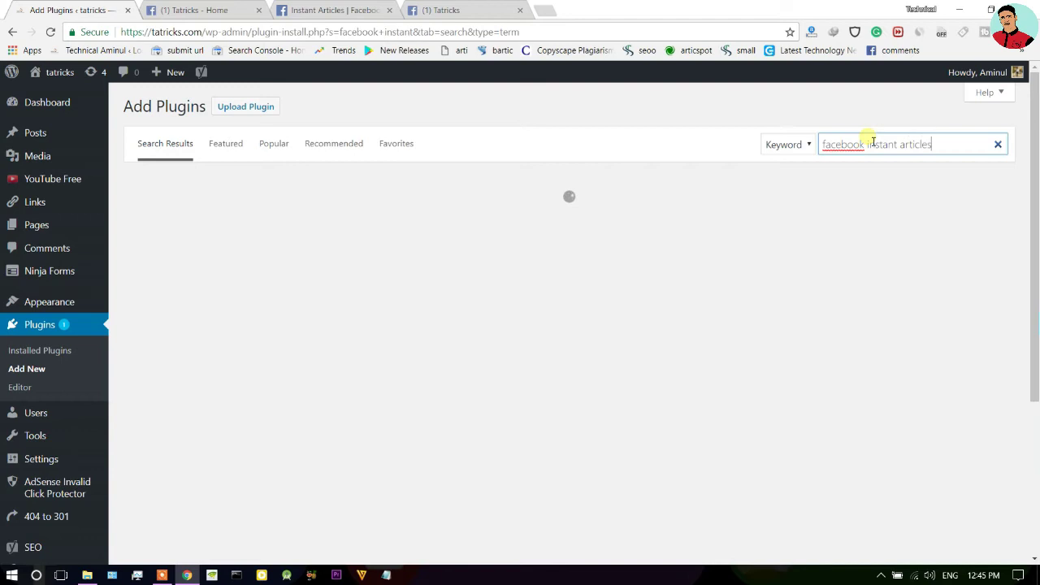
scroll(973, 339, "down", 1)
left_click(972, 340)
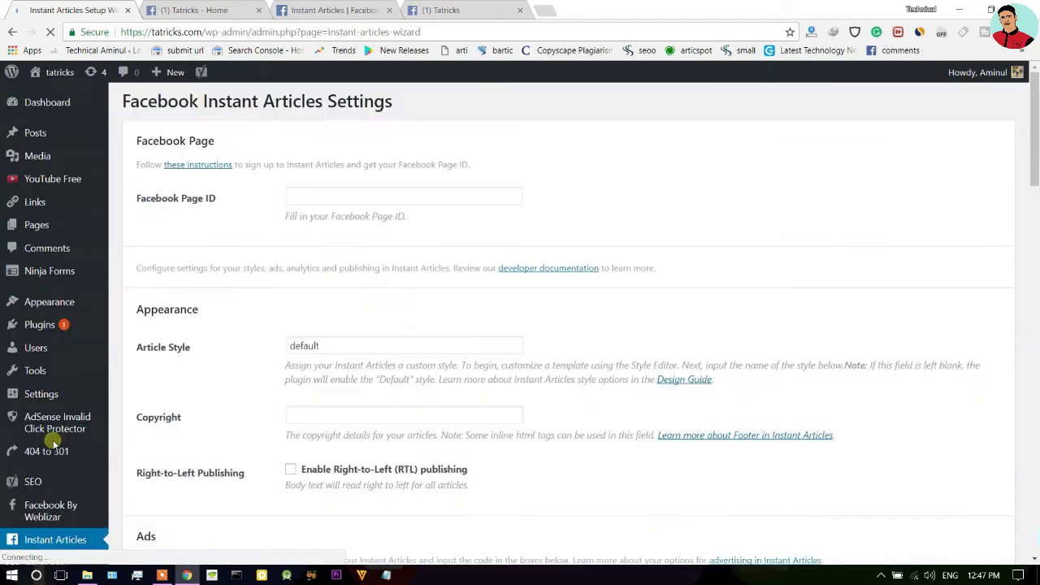
Copy the Tatricks page ID from the Connect Your Site section in Publishing Tools.
left_click(325, 10)
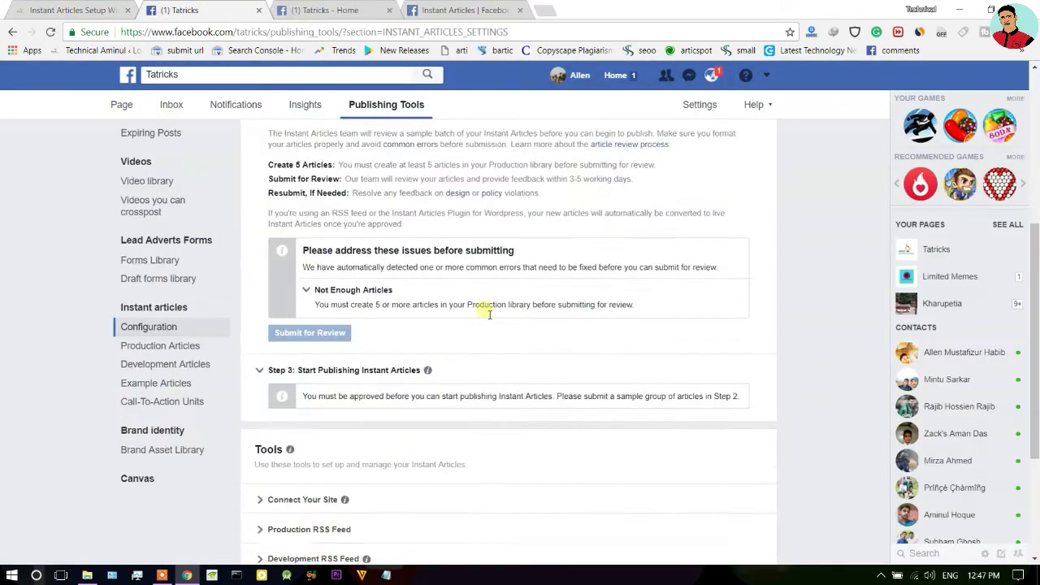
scroll(489, 314, "down", 2)
left_click(264, 347)
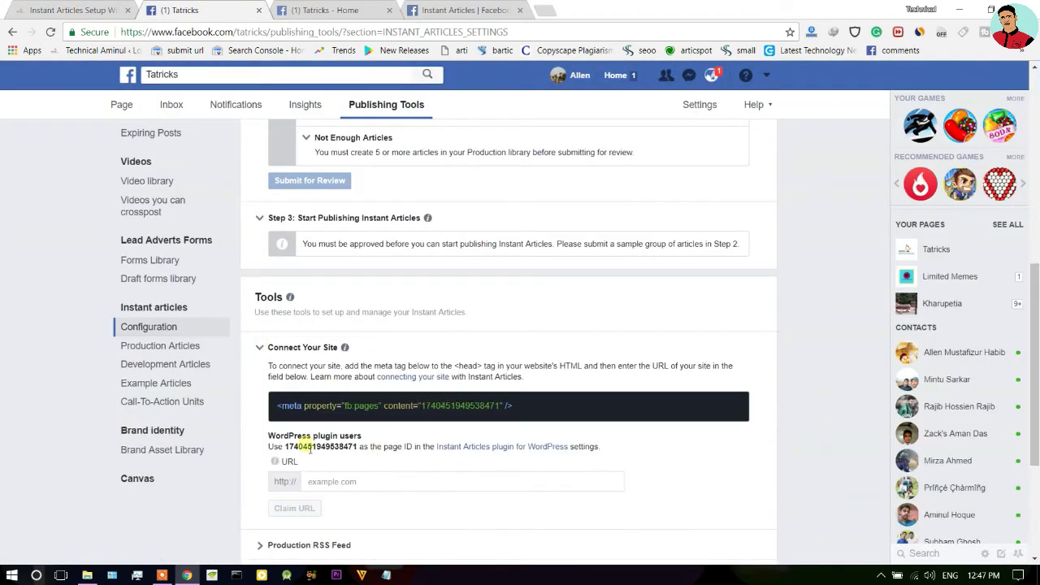
left_click_drag(285, 448, 366, 448)
right_click(299, 449)
left_click(323, 459)
Paste the page ID into the plugin's Facebook Page ID field and save the settings.
left_click(74, 10)
left_click(325, 198)
key("ctrl+v")
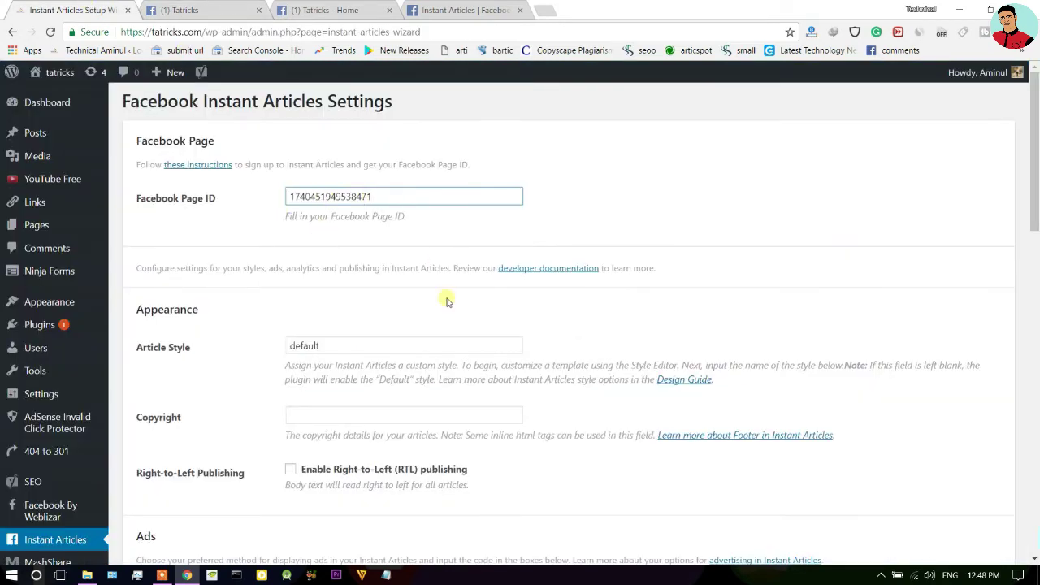
scroll(294, 198, "down", 15)
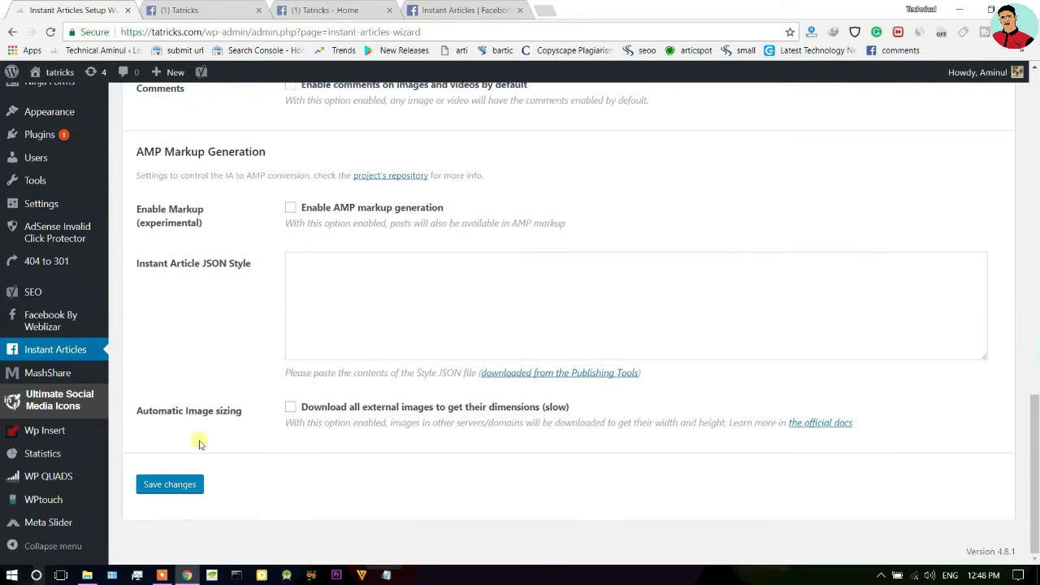
left_click(186, 486)
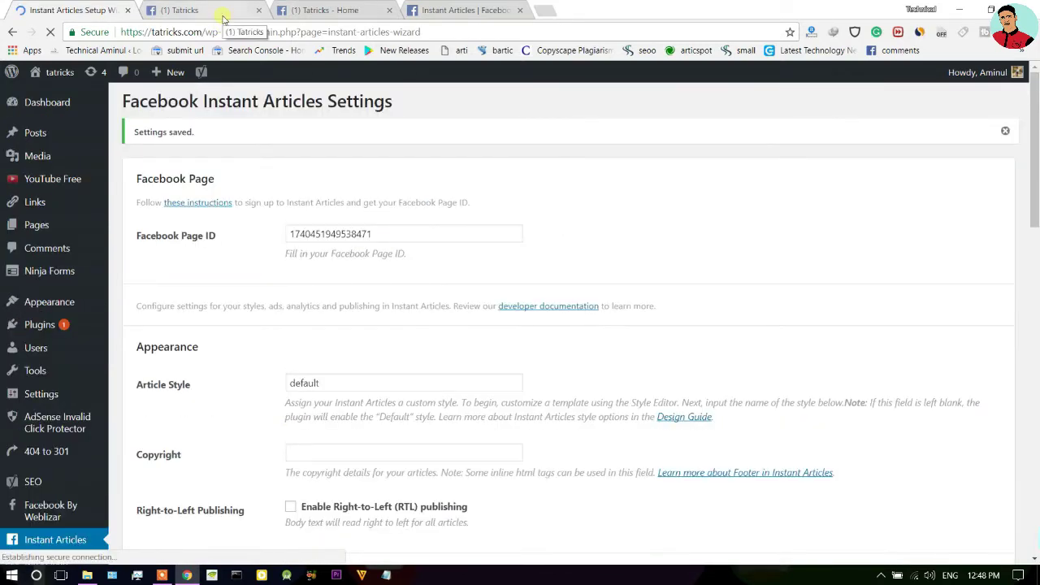
Select the fb:pages meta tag line in Publishing Tools and return to WordPress.
key("ctrl+Tab")
left_click_drag(277, 279, 514, 280)
key("ctrl+shift+Tab")
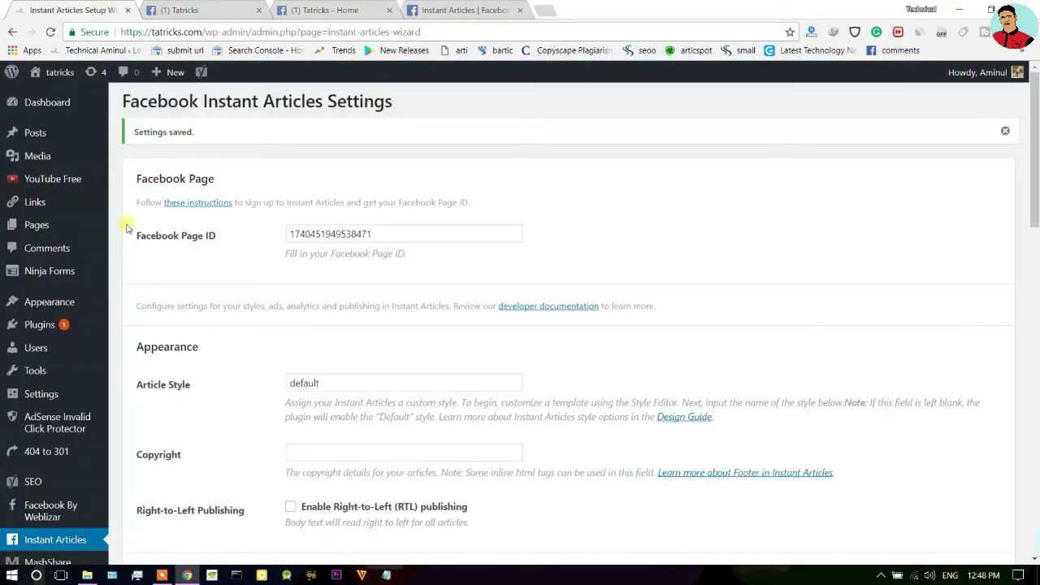
Search plugins for 'header', then install and activate Head, Footer and Post Injections.
left_click(36, 325)
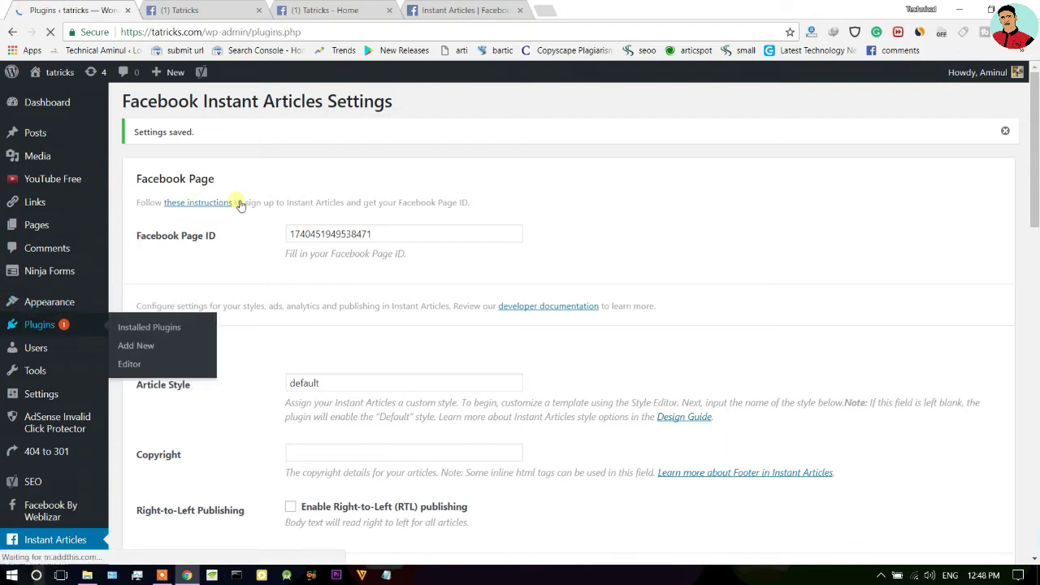
left_click(203, 107)
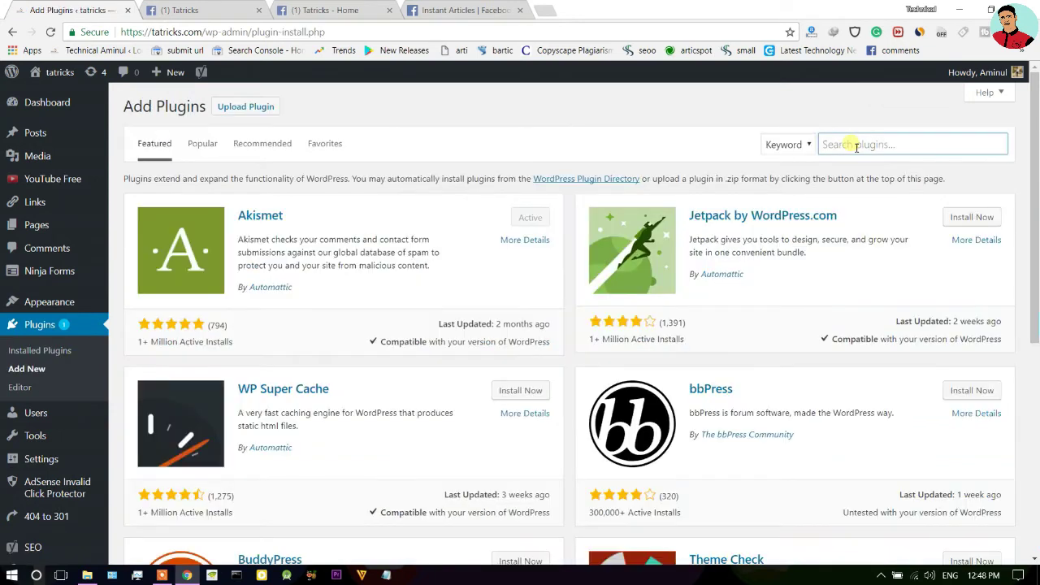
left_click(853, 143)
type("header inject")
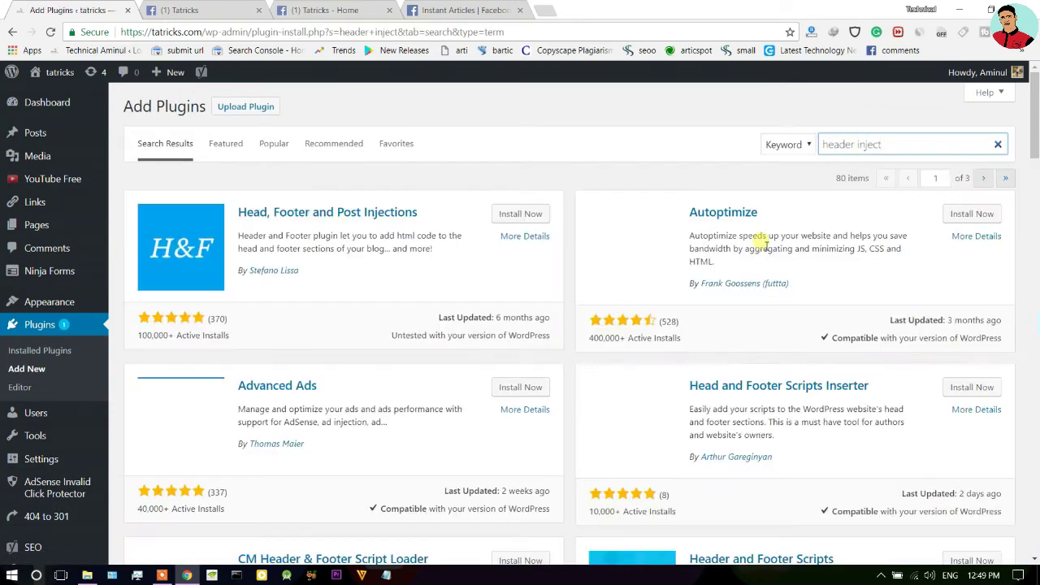
left_click(515, 215)
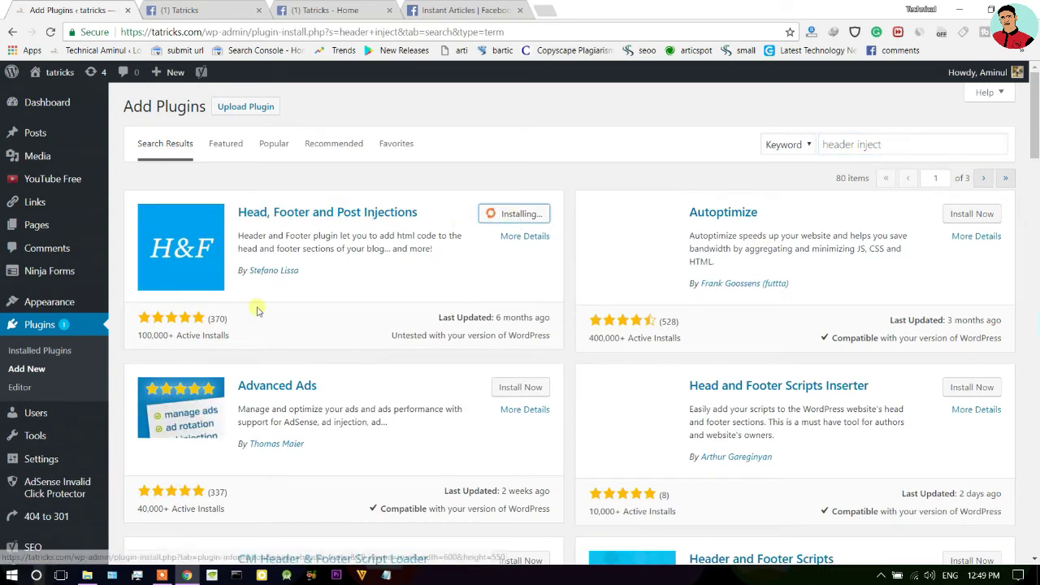
left_click(527, 213)
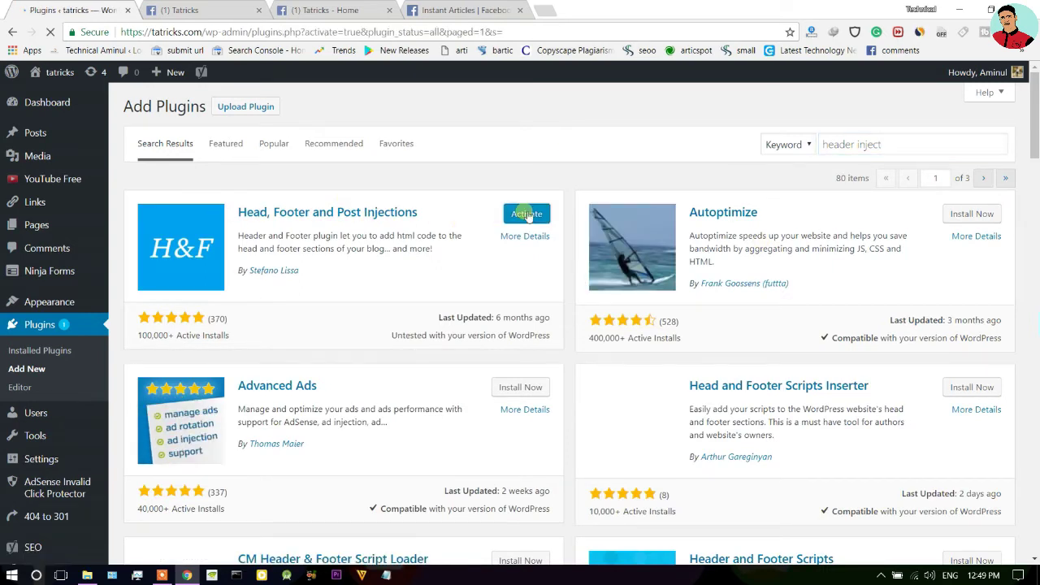
Save the fb:pages meta tag in the every-page head section.
mouse_move(39, 458)
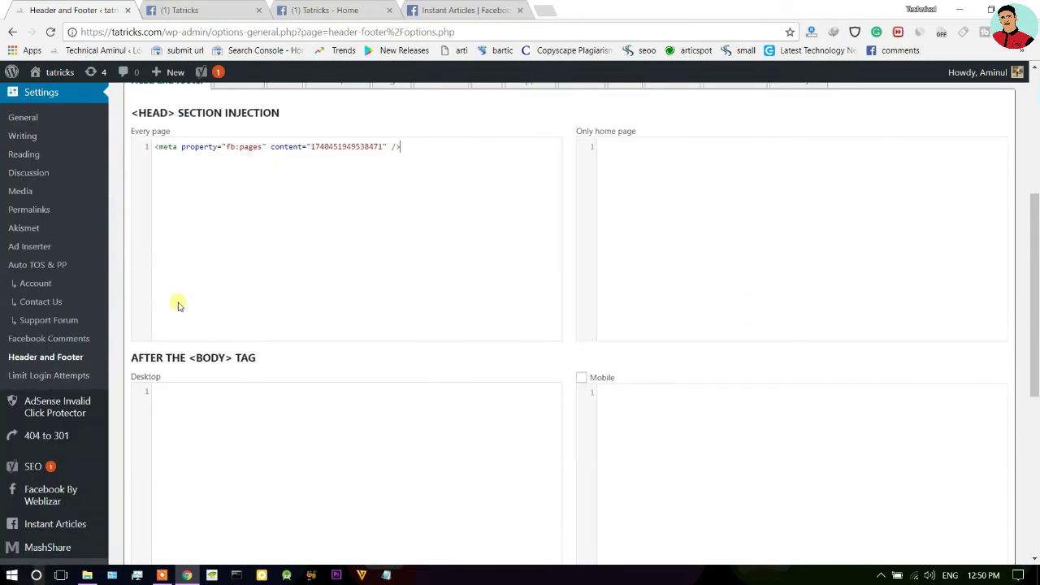
scroll(179, 305, "down", 6)
left_click(139, 495)
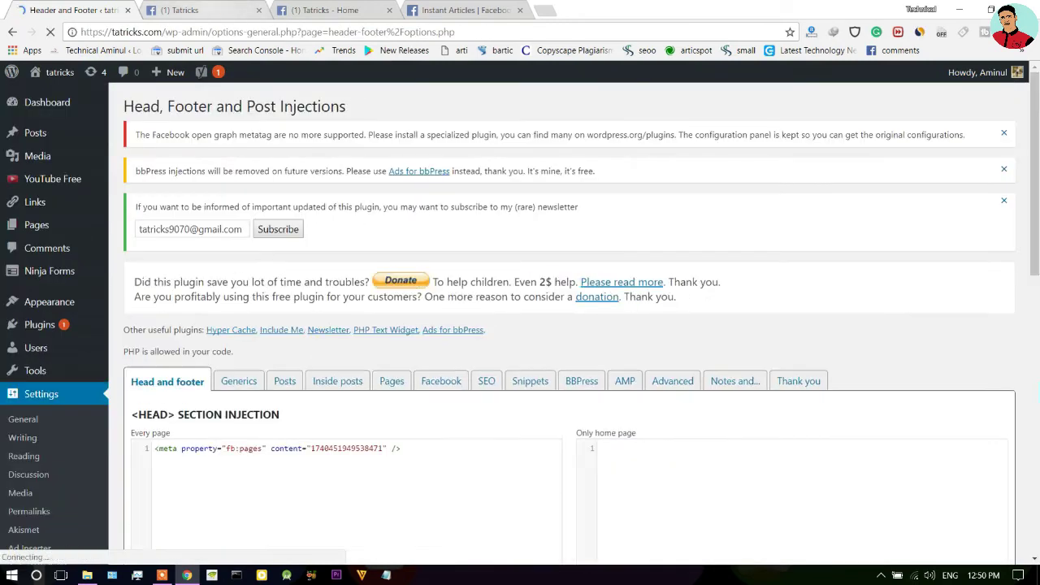
Claim the URL tatricks.com for Instant Articles.
left_click(227, 10)
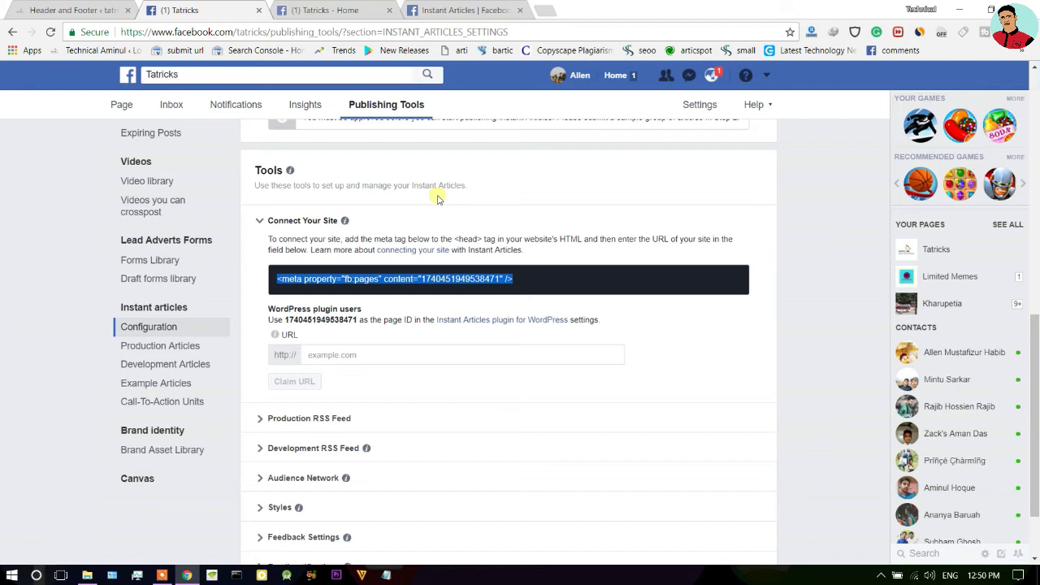
left_click(386, 354)
type("tatricks.com")
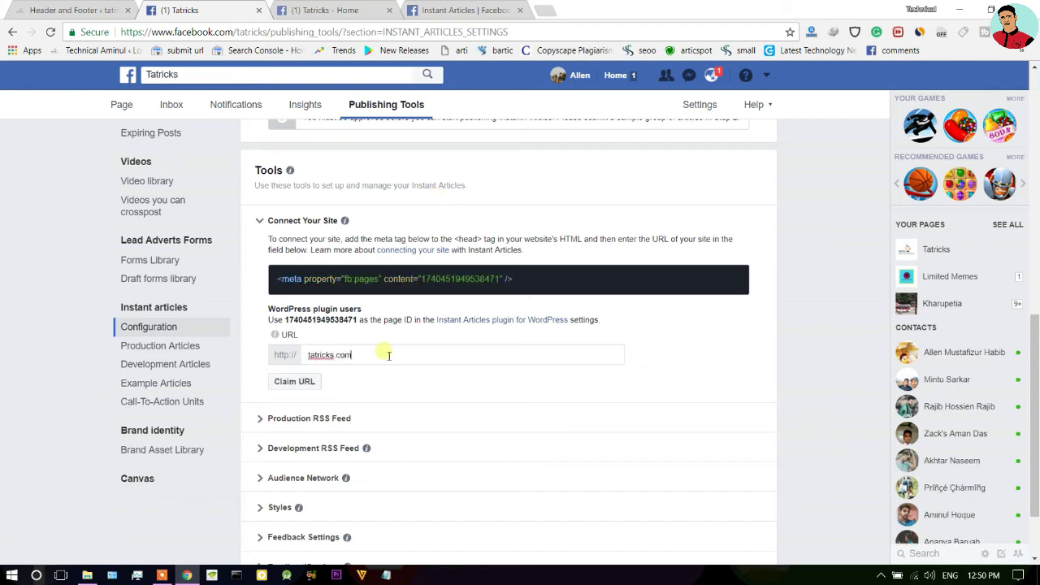
left_click(310, 381)
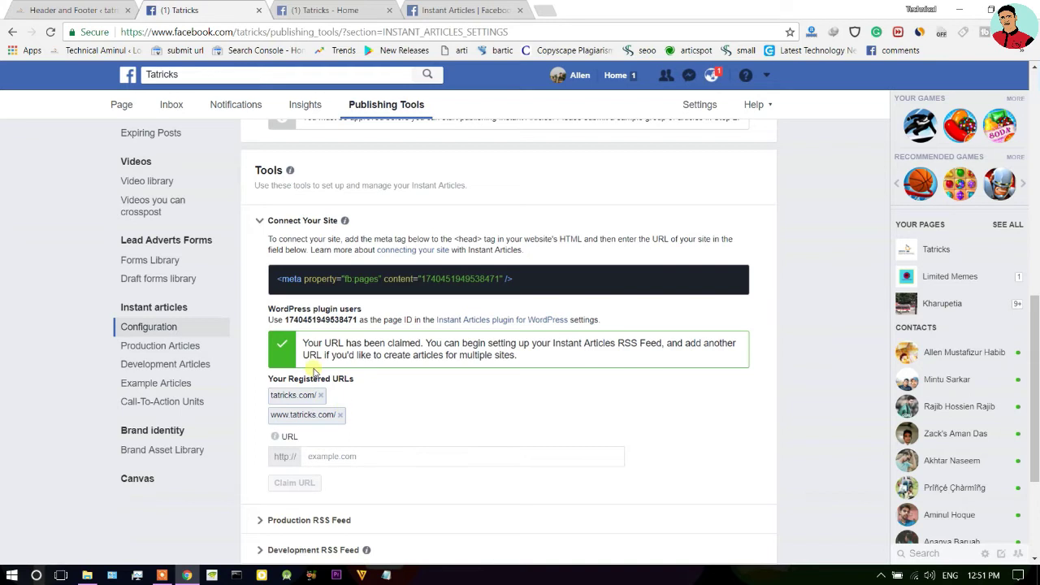
scroll(399, 374, "down", 2)
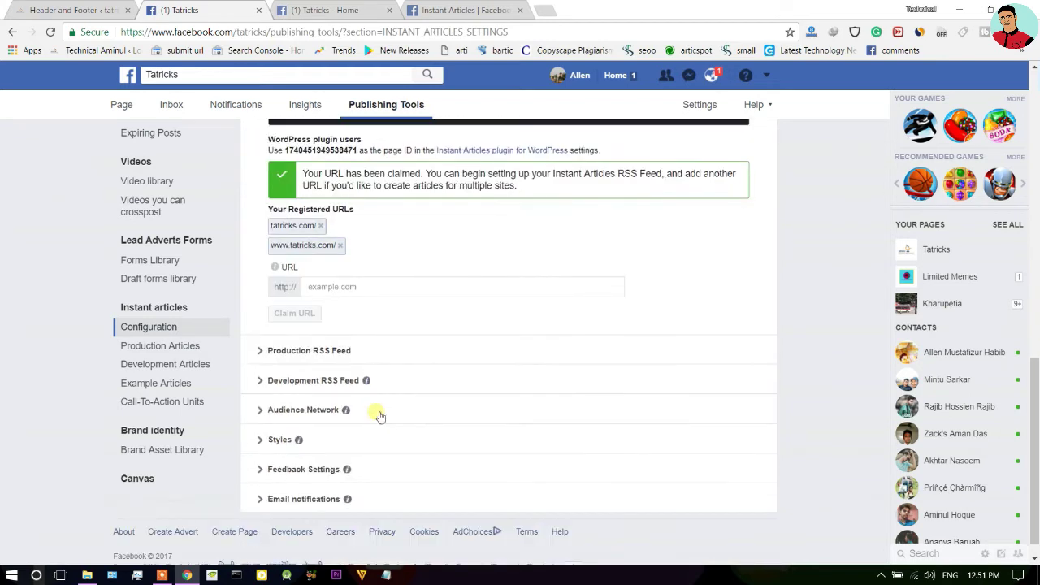
left_click(264, 350)
scroll(386, 367, "down", 1)
left_click(386, 370)
key("ctrl+v")
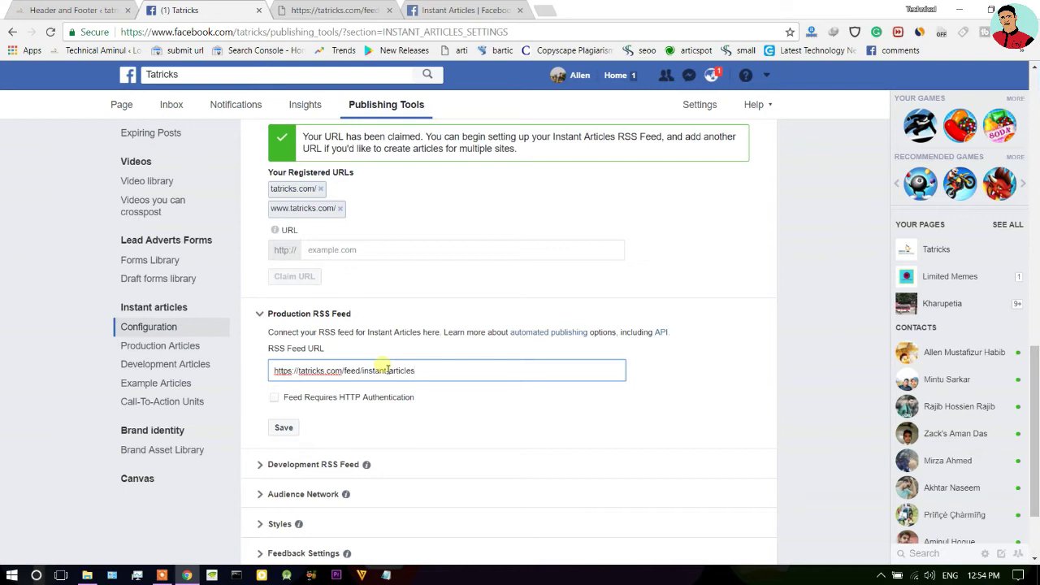
left_click(290, 430)
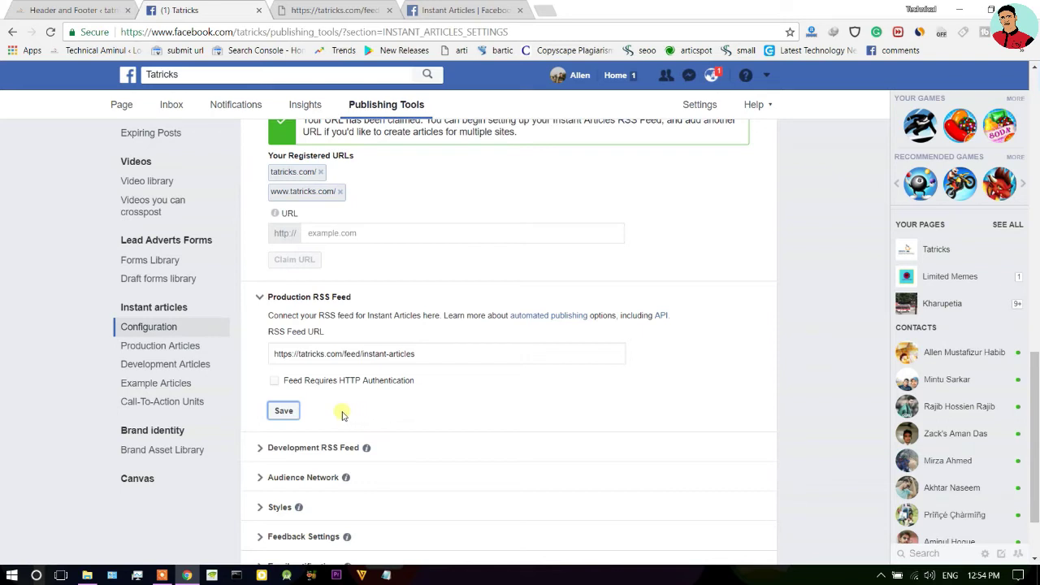
scroll(342, 416, "down", 1)
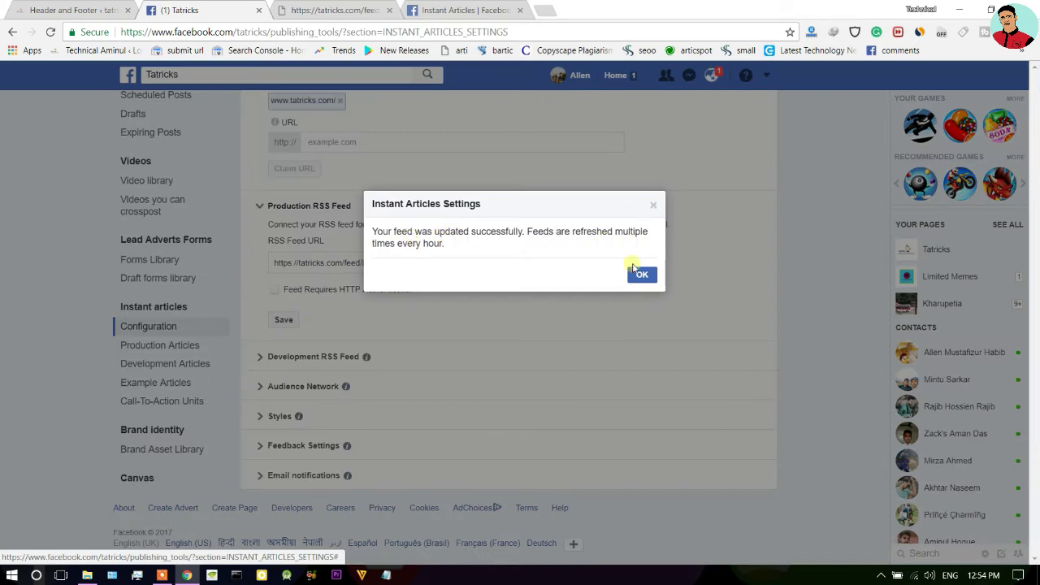
left_click(642, 275)
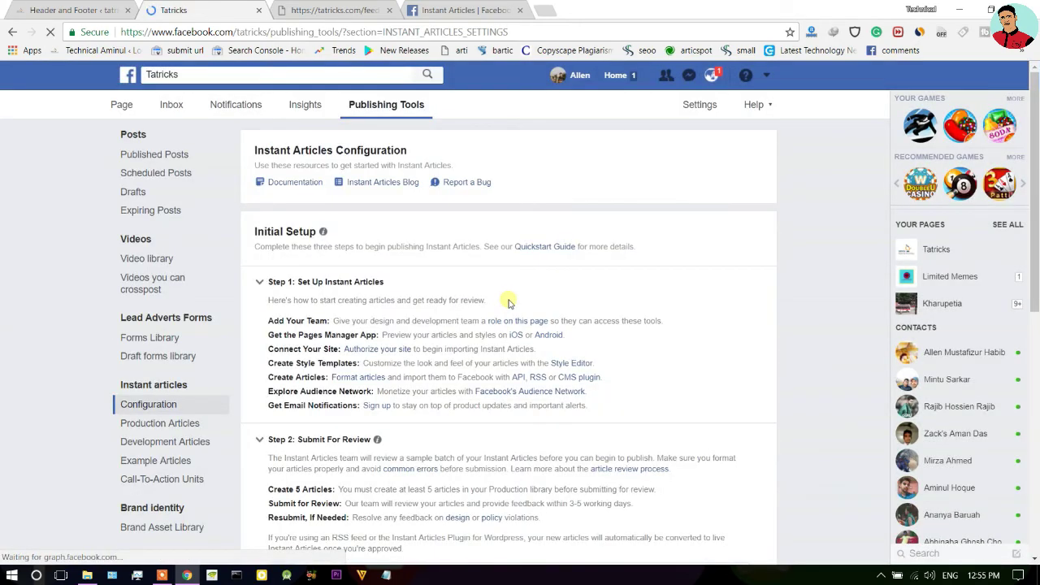
scroll(508, 302, "down", 10)
left_click(260, 418)
Set the orange Tatricks banner image as the default style's logo and save the style.
scroll(329, 409, "down", 2)
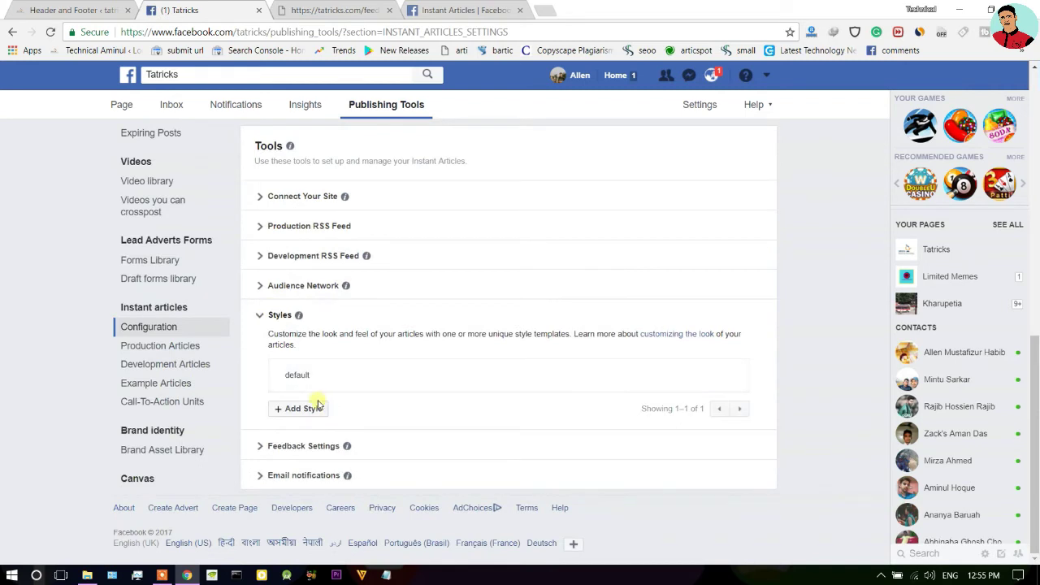
left_click(317, 406)
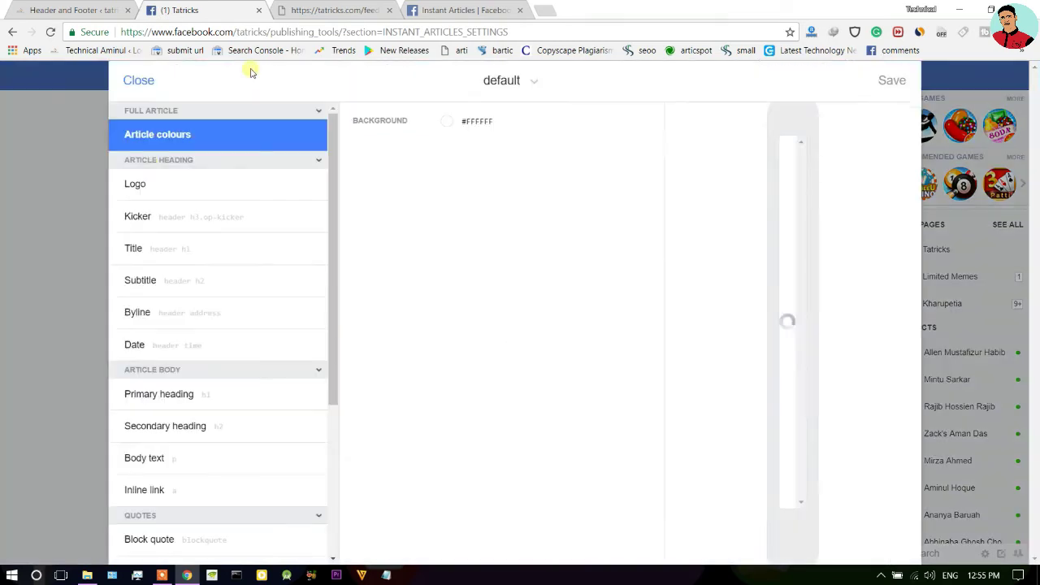
left_click(134, 185)
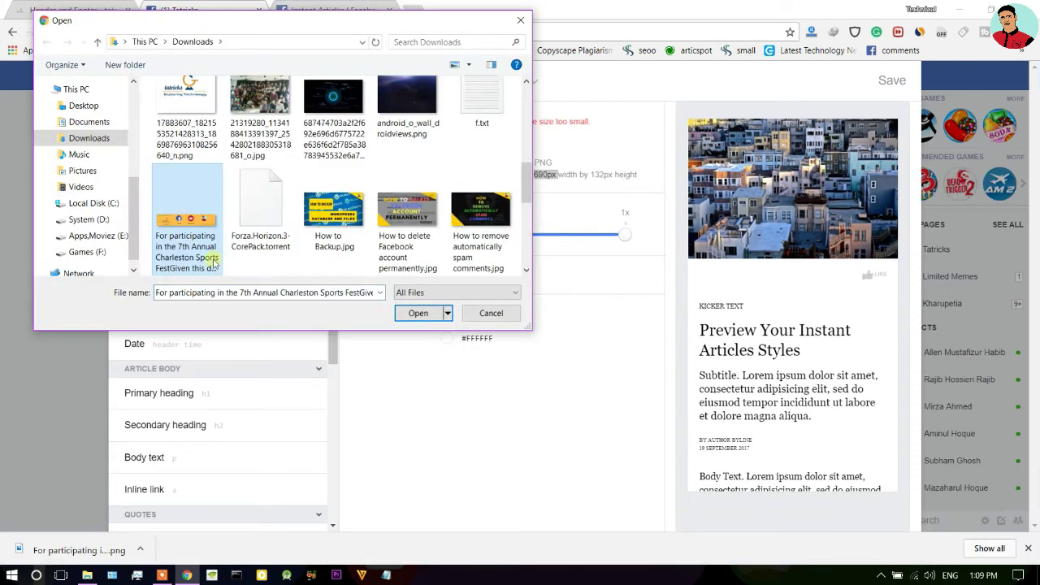
left_click(418, 314)
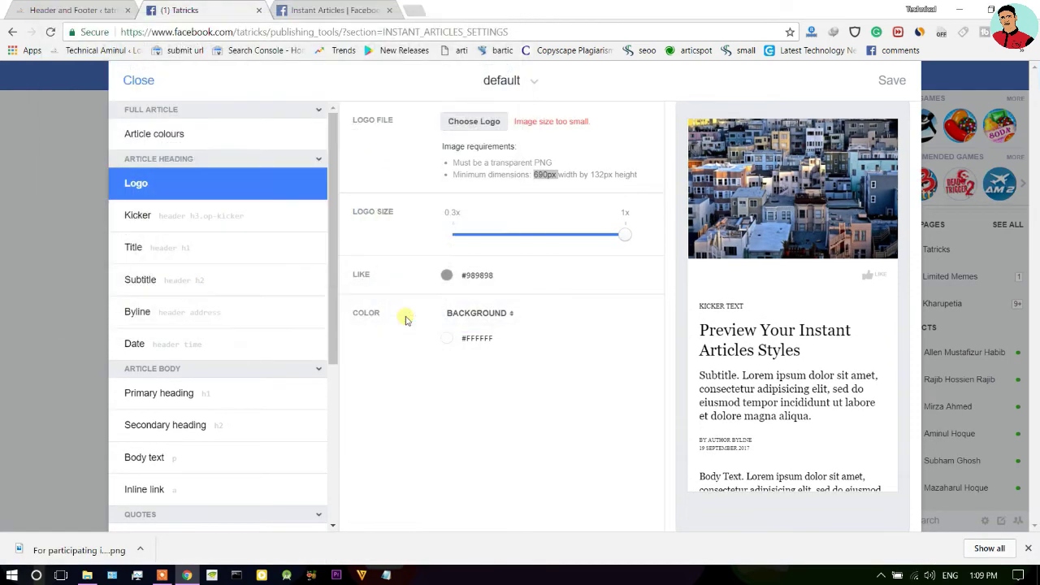
left_click(892, 80)
left_click(138, 80)
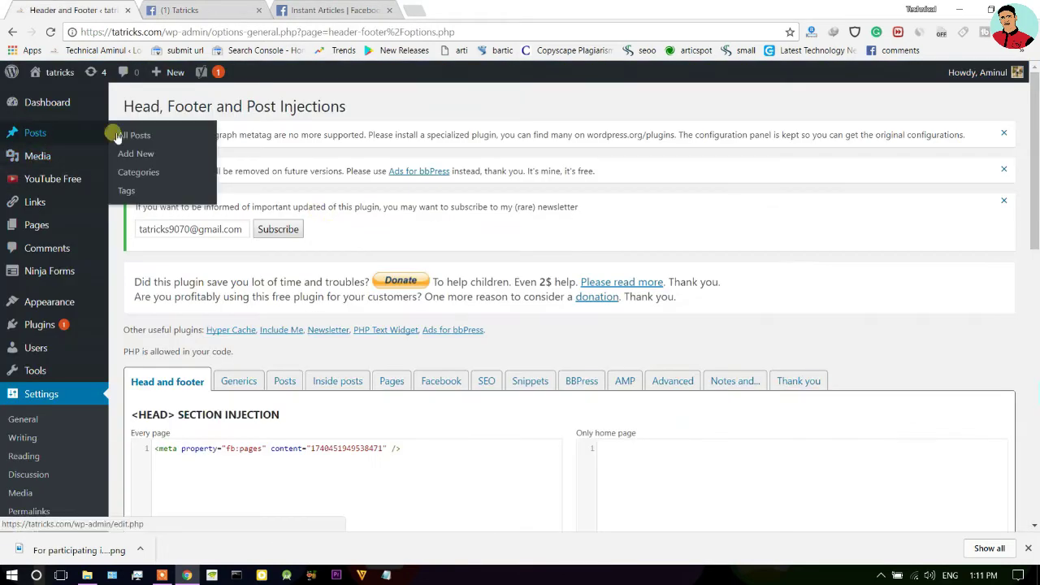
In All Posts, quick-edit and update the top posts.
left_click(122, 135)
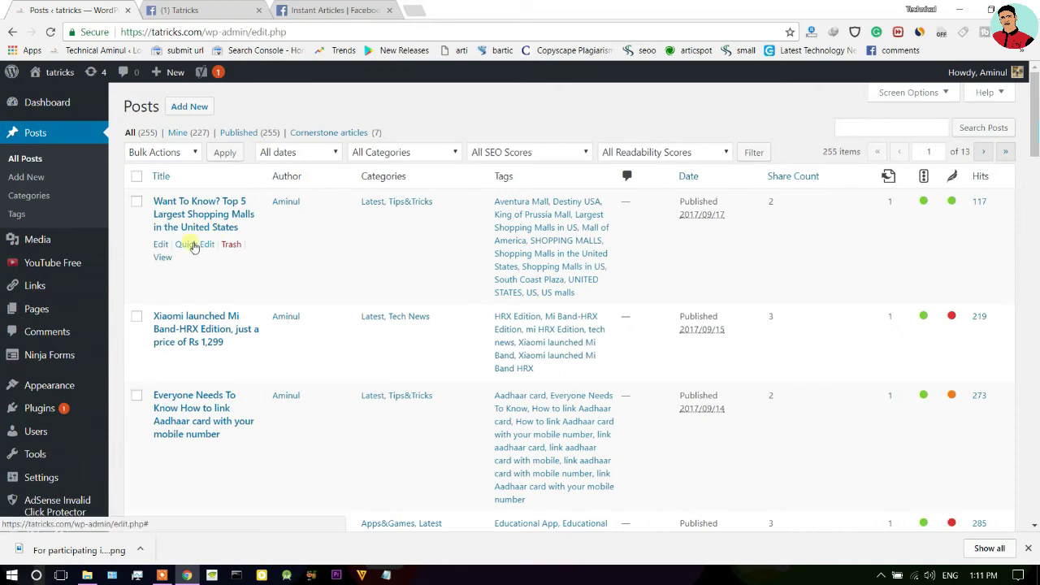
left_click(195, 244)
left_click(984, 341)
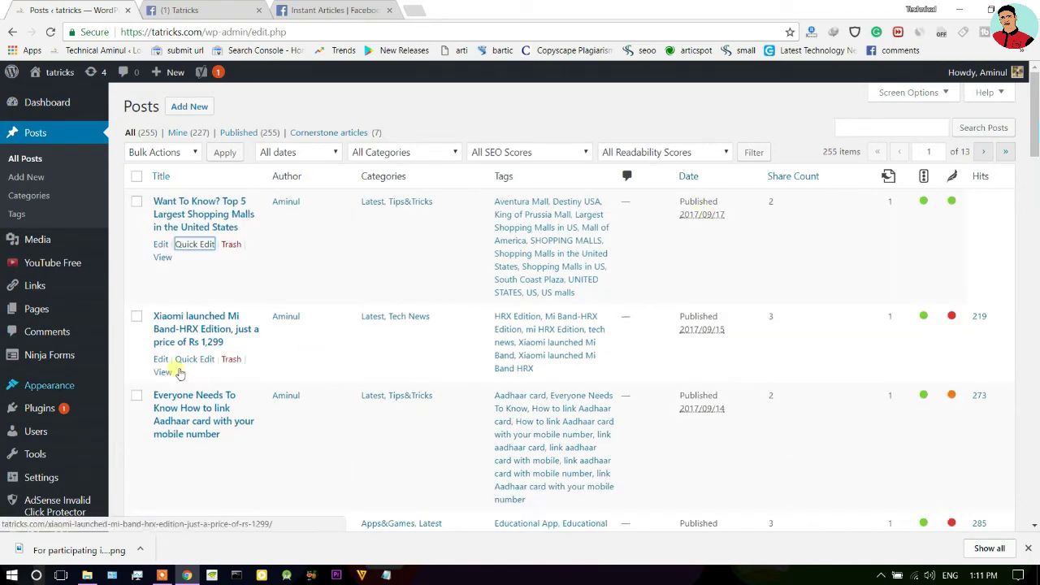
left_click(199, 359)
scroll(271, 442, "down", 1)
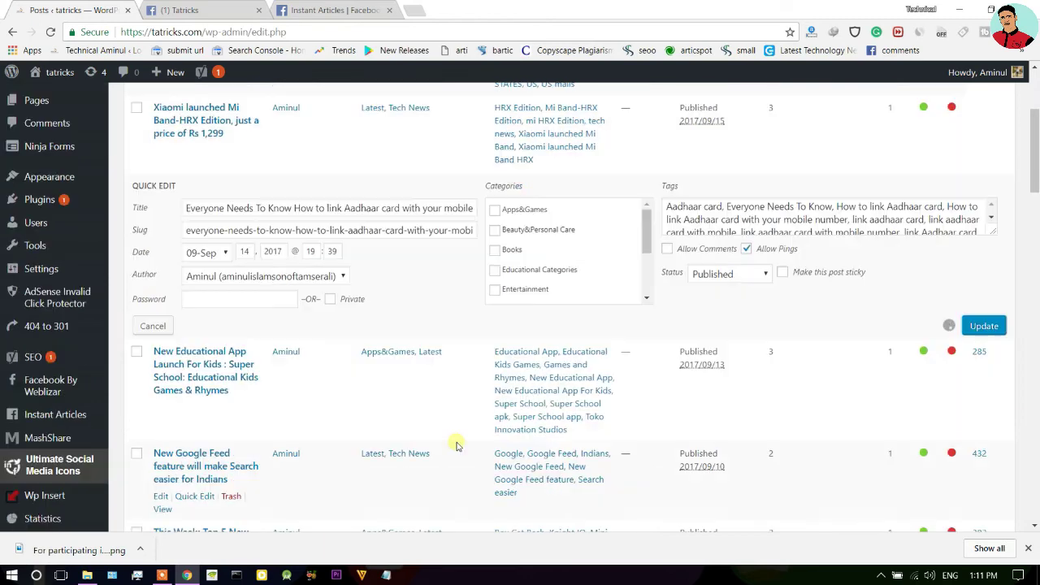
left_click(194, 496)
scroll(922, 483, "up", 2)
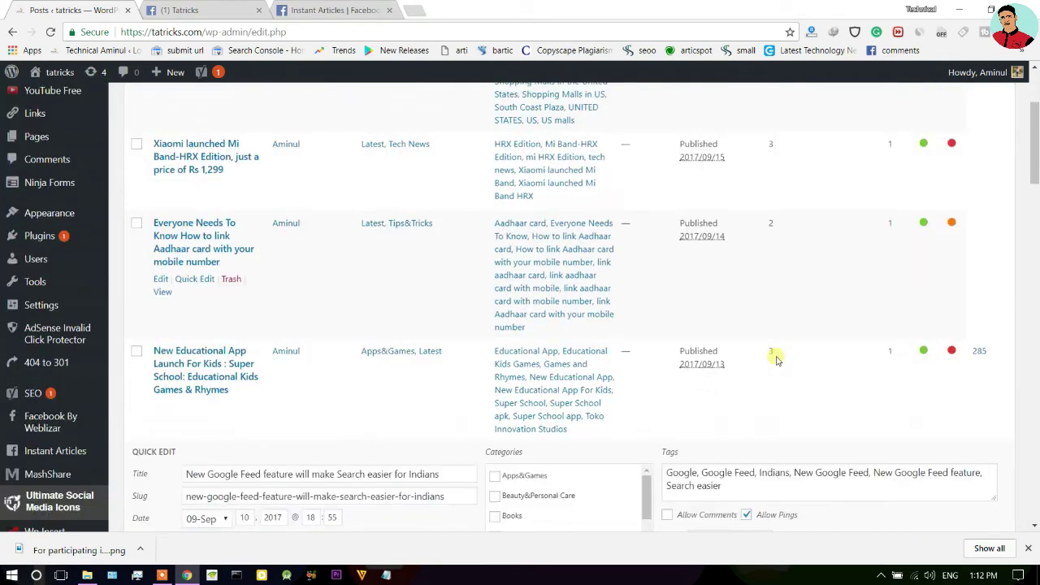
key("Escape")
Re-save the Android Oreo and Facebook 360 posts through Quick Edit.
scroll(775, 355, "down", 3)
left_click(195, 396)
scroll(772, 430, "down", 3)
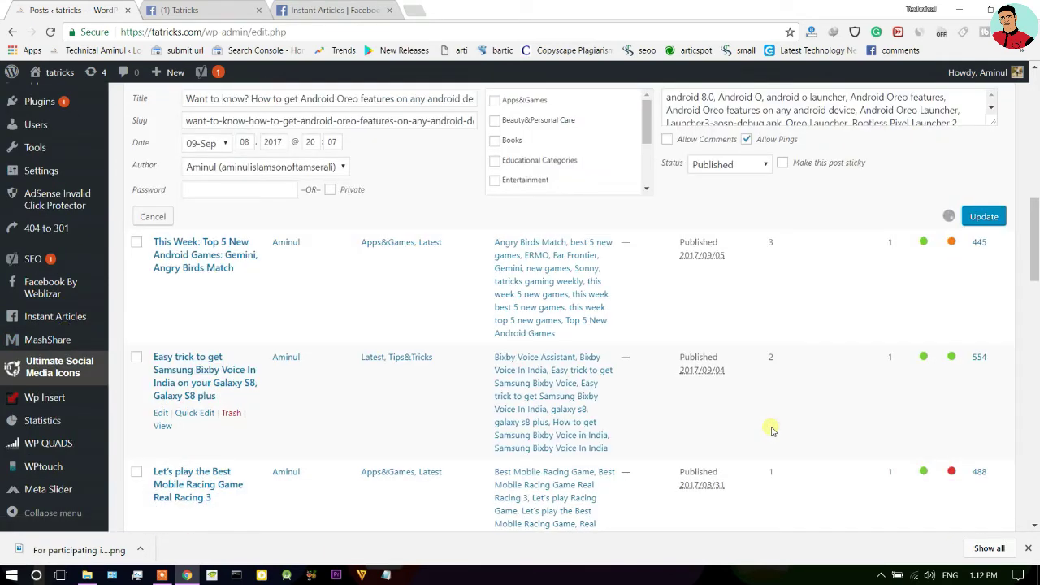
scroll(255, 395, "down", 5)
left_click(195, 415)
left_click(975, 417)
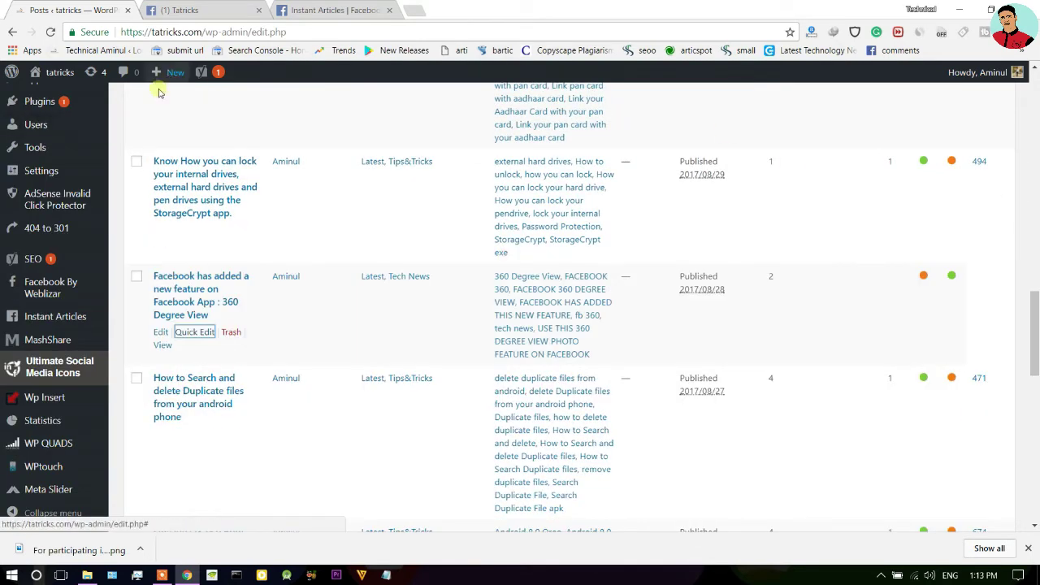
Reload the Facebook Instant Articles configuration page.
key("ctrl+Tab")
scroll(429, 342, "up", 3)
left_click(50, 33)
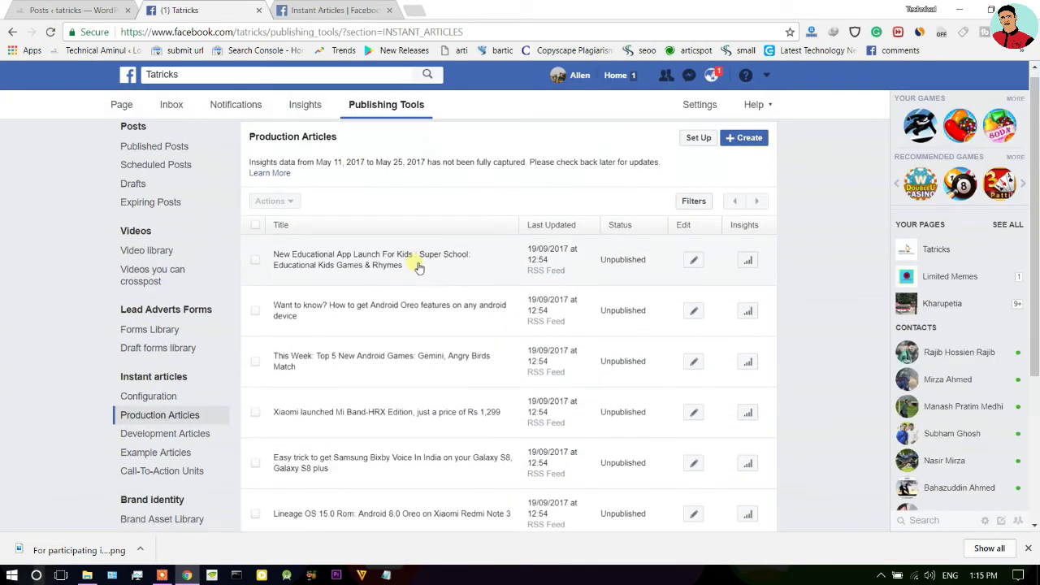
Agree to the Audience Network terms and activate it for Instant Articles.
left_click(139, 404)
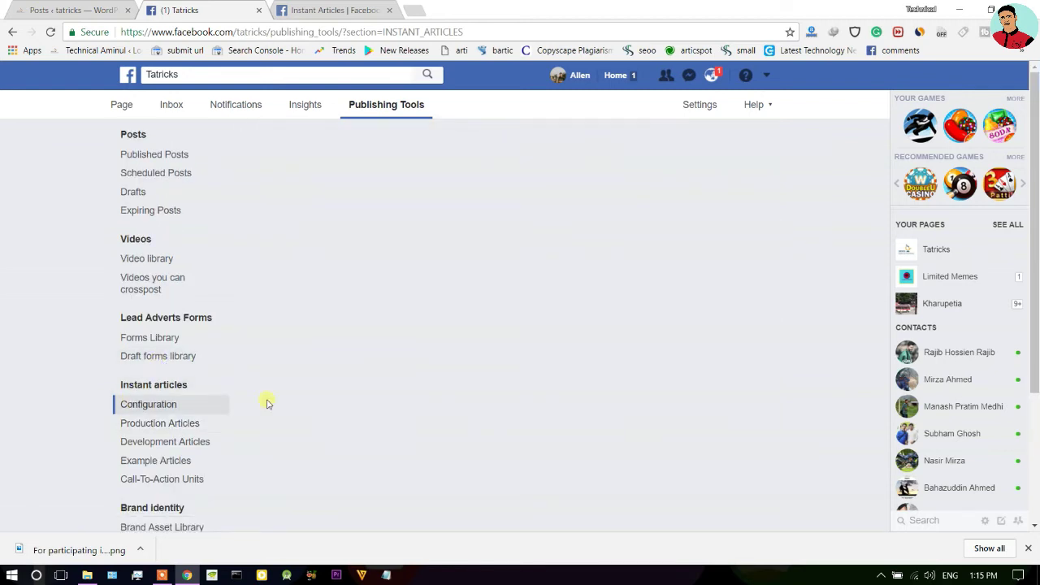
scroll(399, 495, "down", 3)
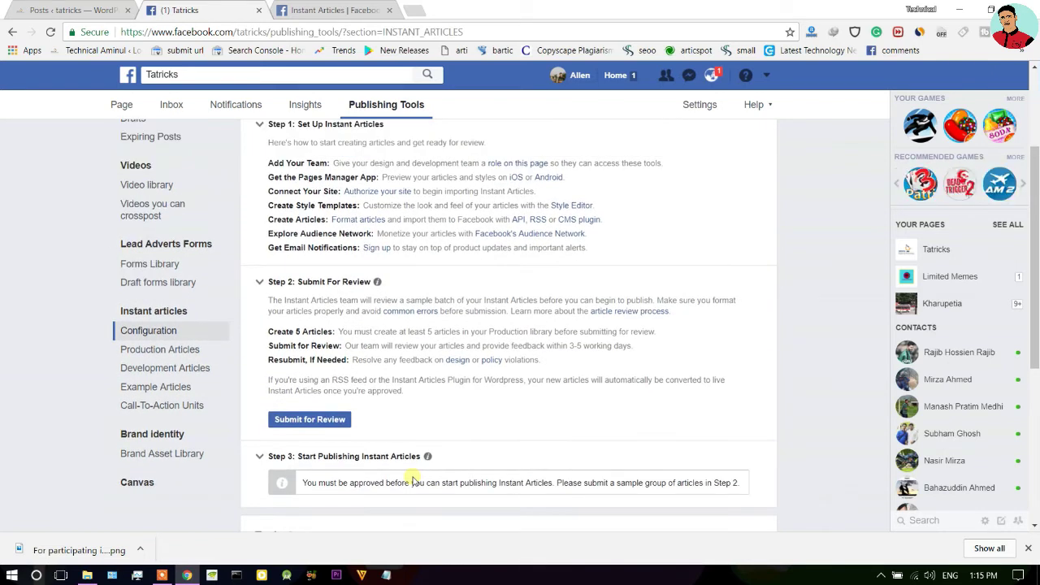
scroll(413, 481, "down", 4)
left_click(276, 384)
left_click(274, 425)
left_click(301, 468)
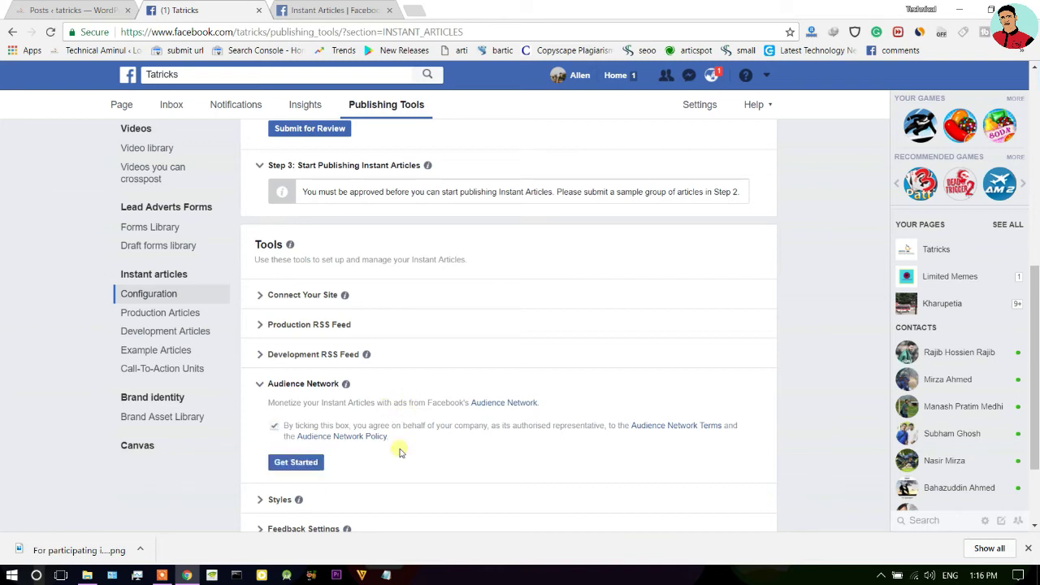
scroll(399, 449, "down", 1)
left_click(115, 502)
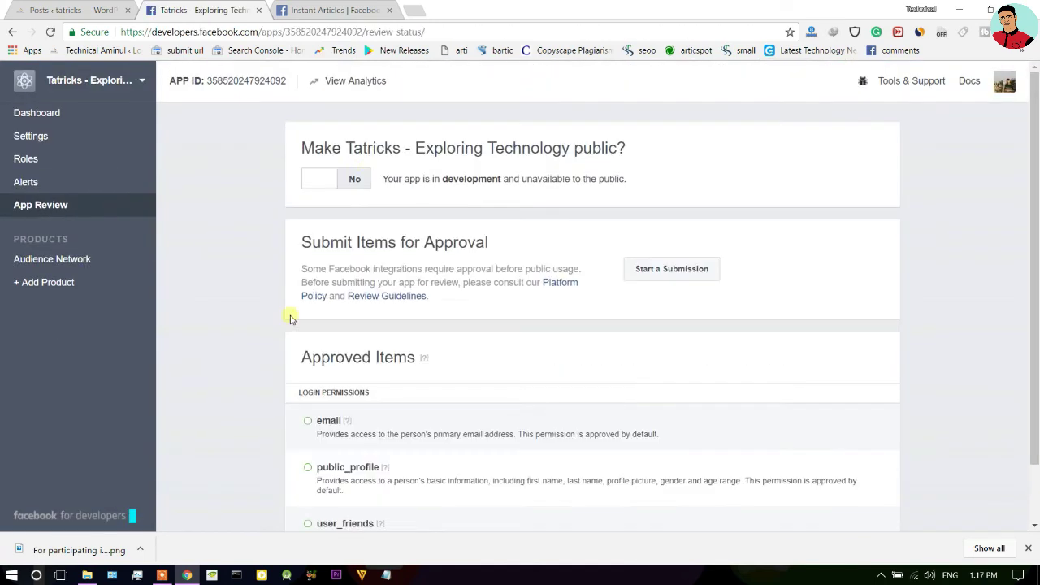
Make the Tatricks app public and start a Full Create of an Audience Network payout account.
left_click(358, 177)
left_click(631, 267)
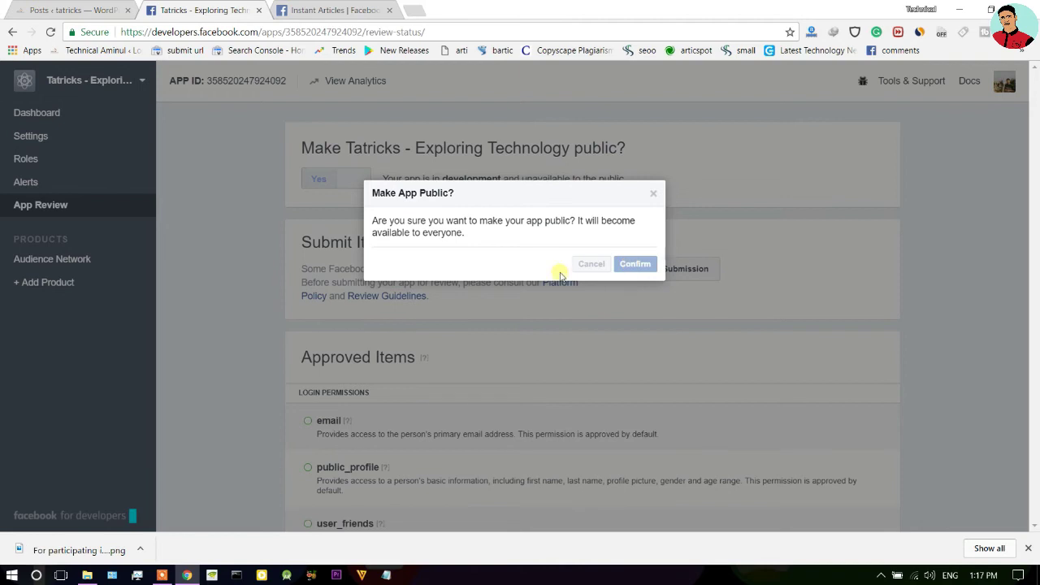
scroll(198, 255, "down", 1)
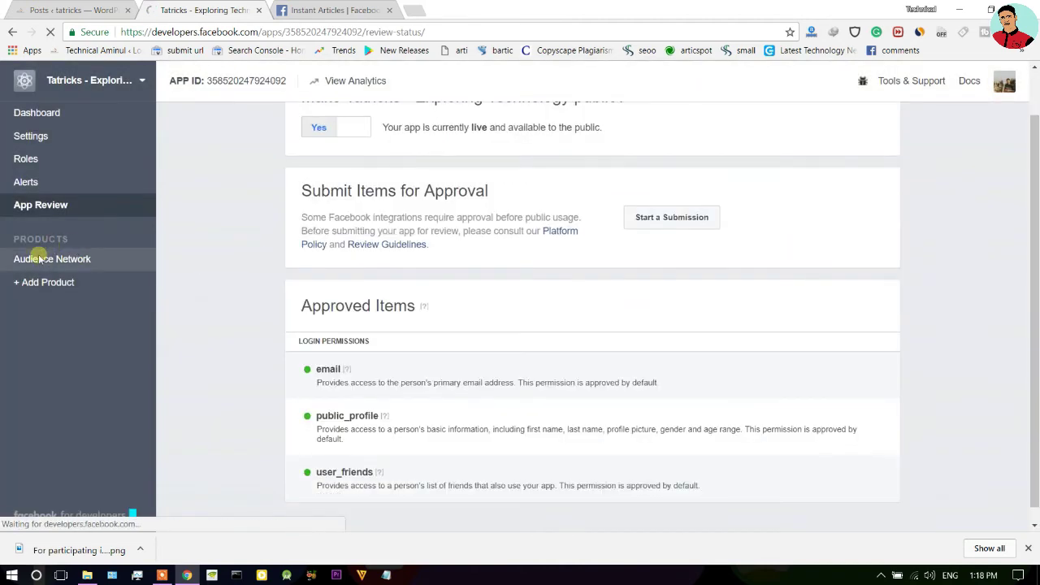
left_click(42, 259)
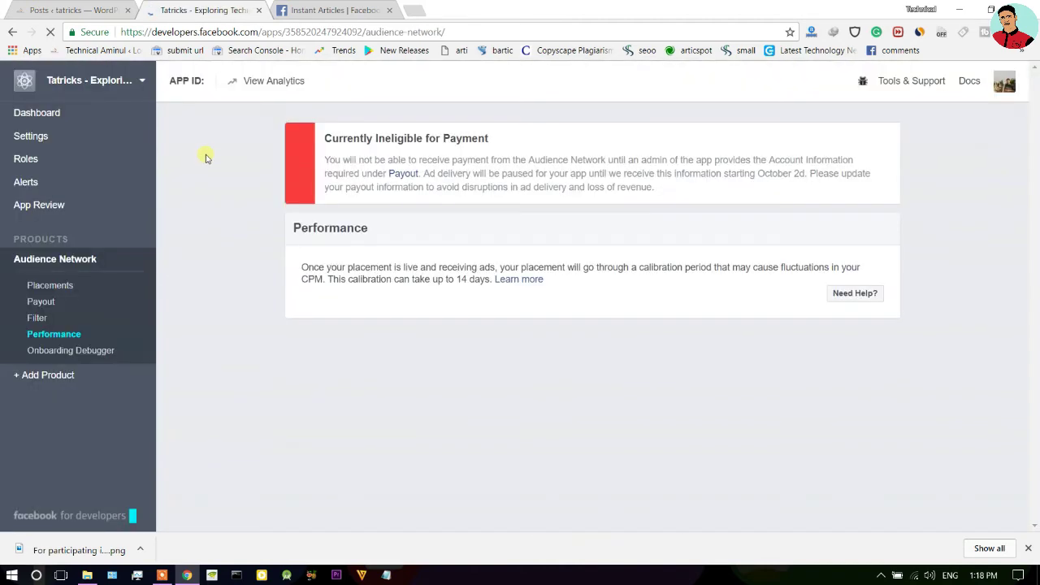
left_click(41, 302)
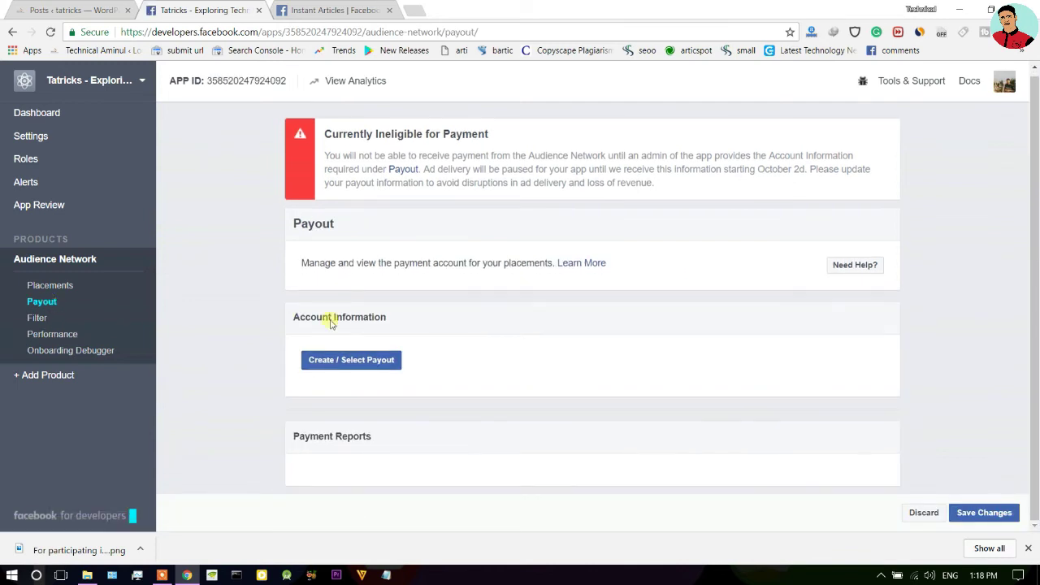
left_click(345, 362)
left_click(492, 153)
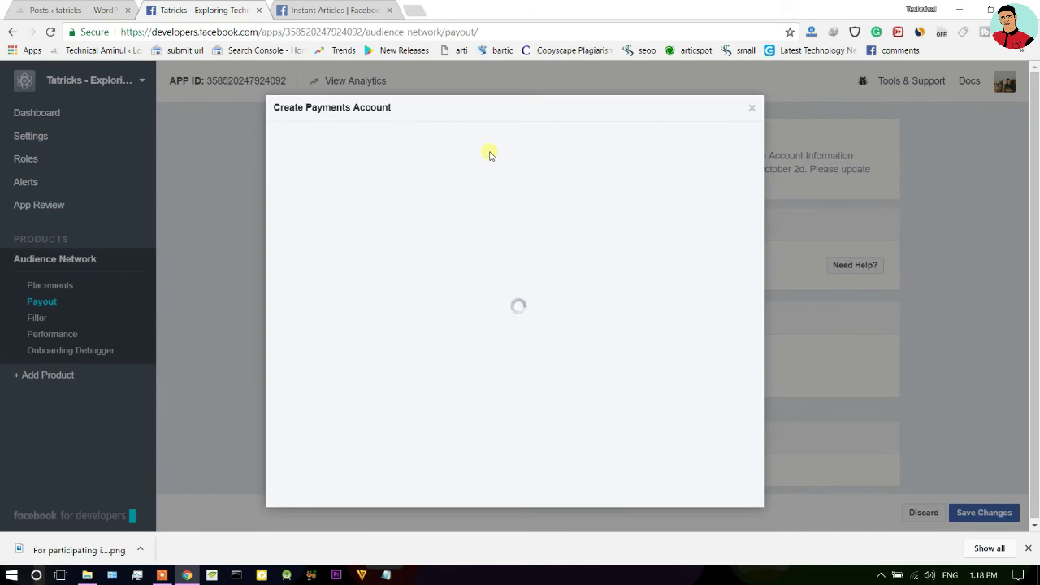
Create the payout account with Country India and Account Type Individual.
left_click(383, 225)
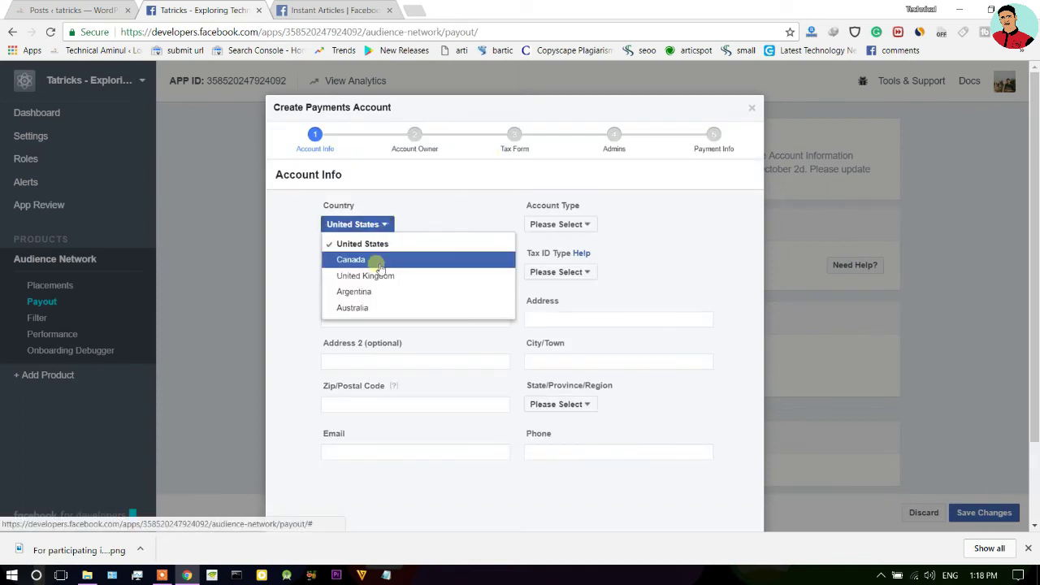
key("i")
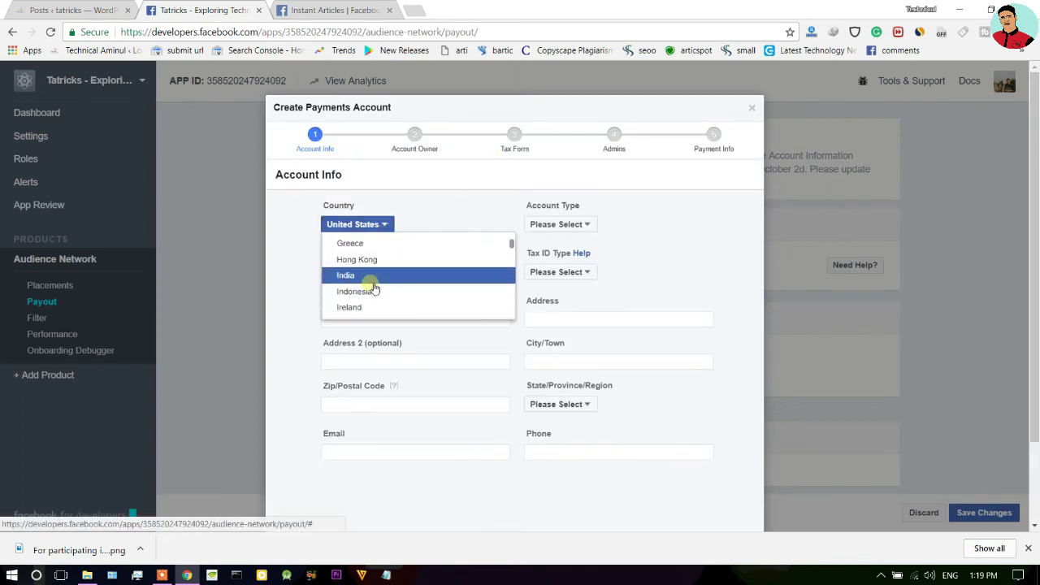
left_click(360, 275)
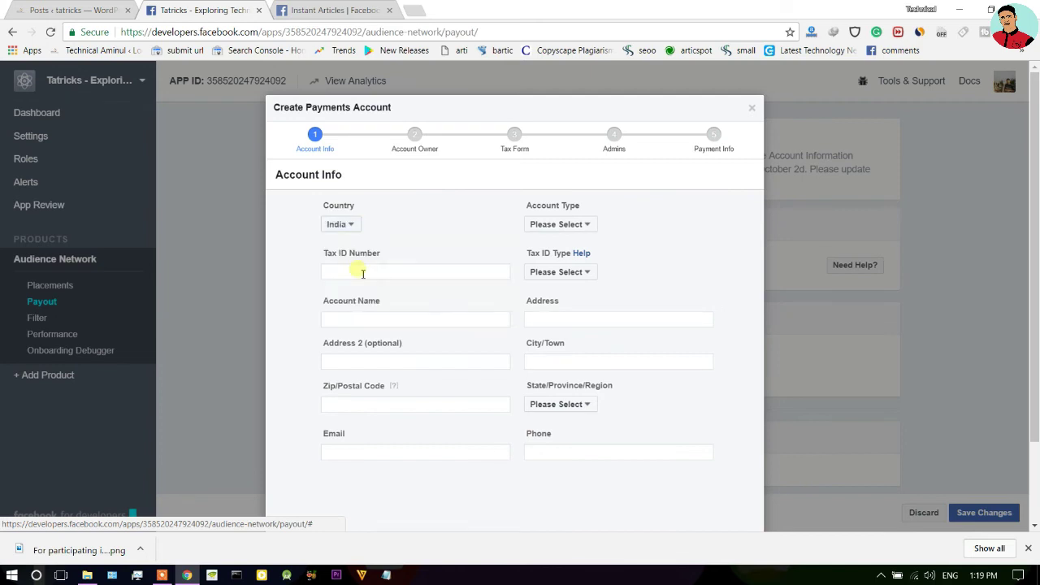
left_click(558, 224)
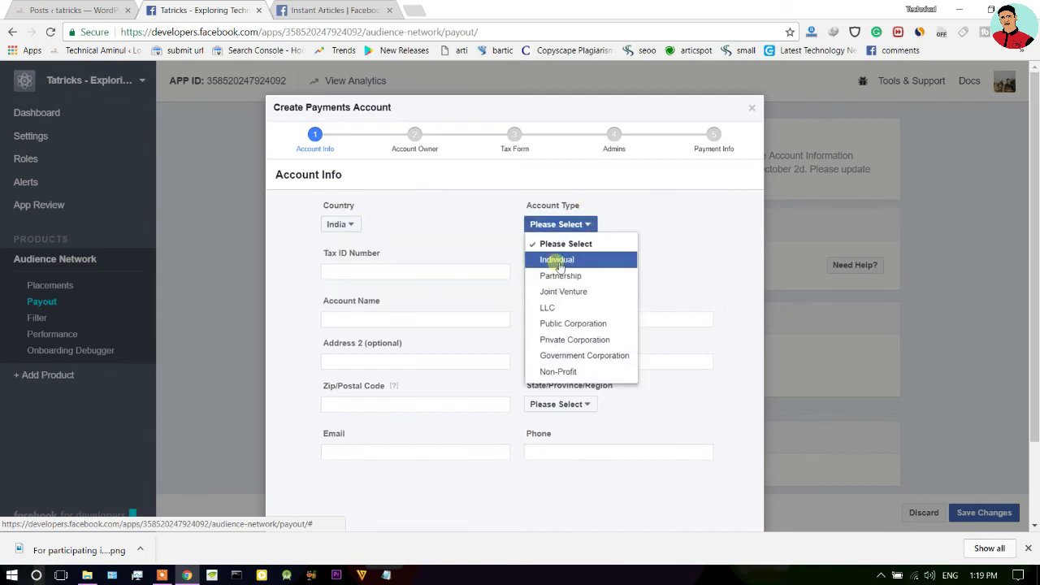
left_click(559, 262)
left_click(350, 274)
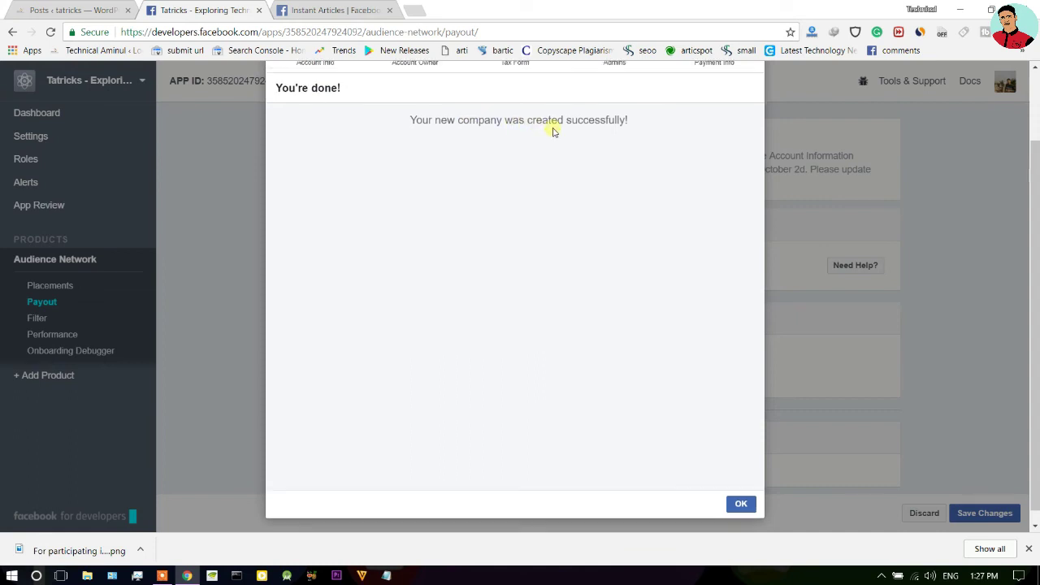
left_click(741, 507)
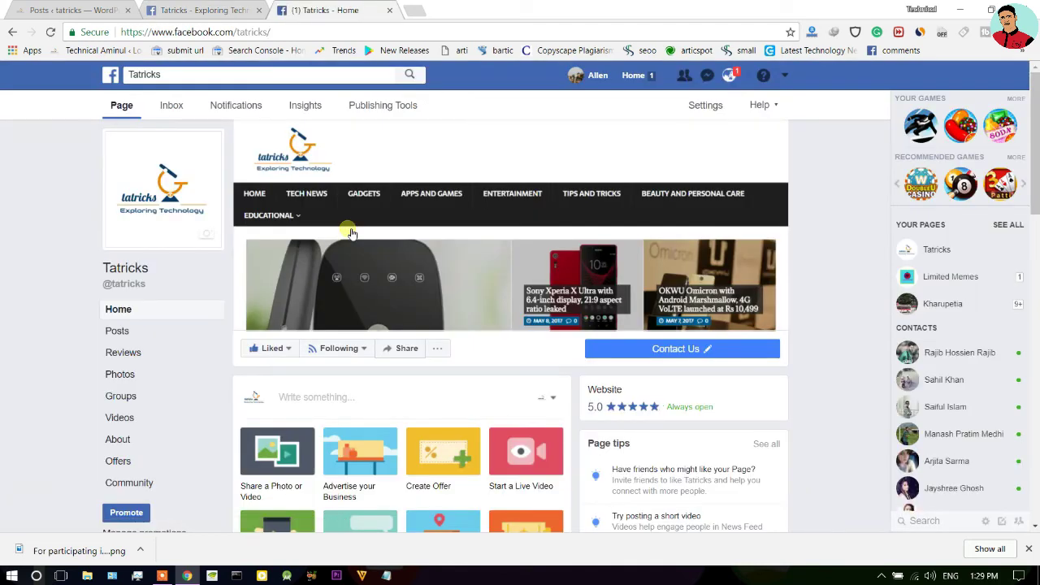
Submit the Instant Articles for review from Configuration and acknowledge the success message.
left_click(396, 112)
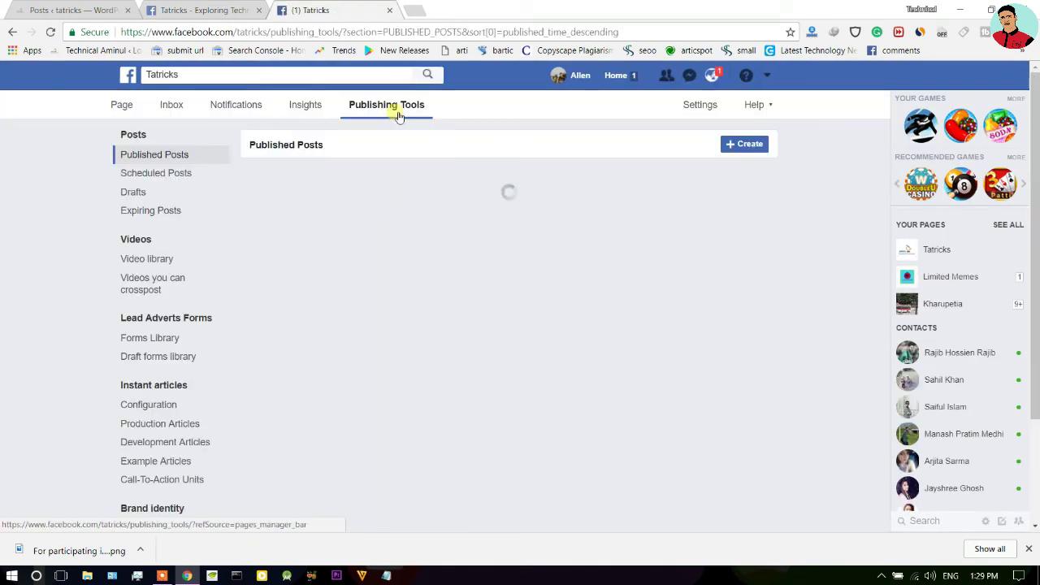
left_click(148, 404)
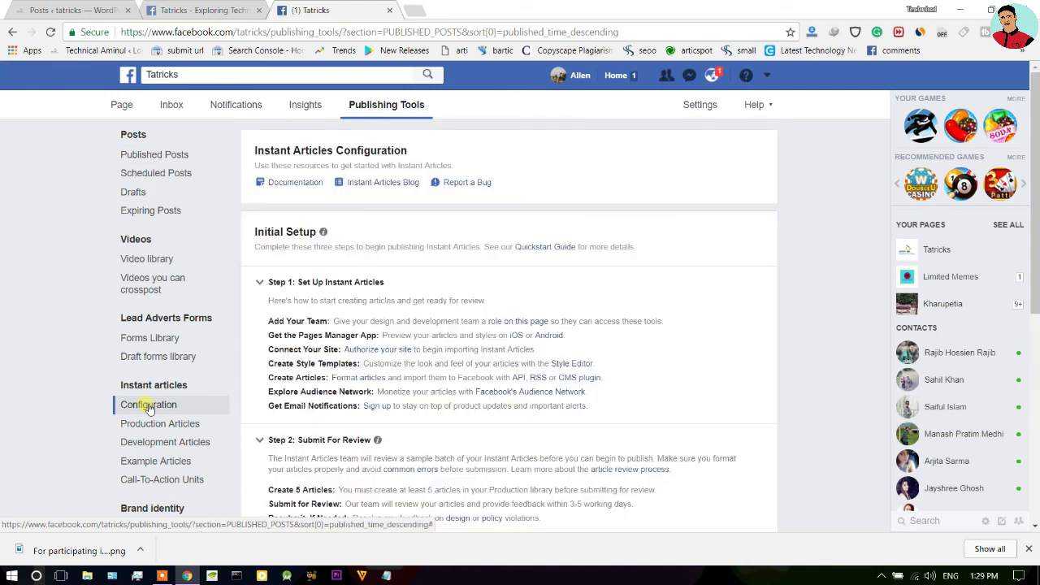
scroll(331, 355, "down", 4)
left_click(331, 356)
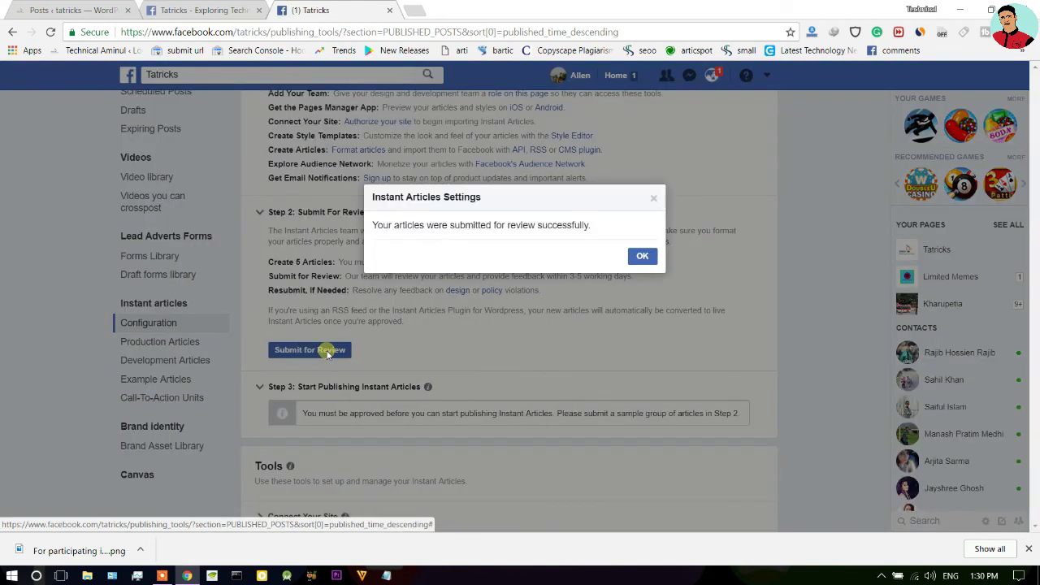
left_click_drag(449, 226, 644, 256)
left_click(644, 257)
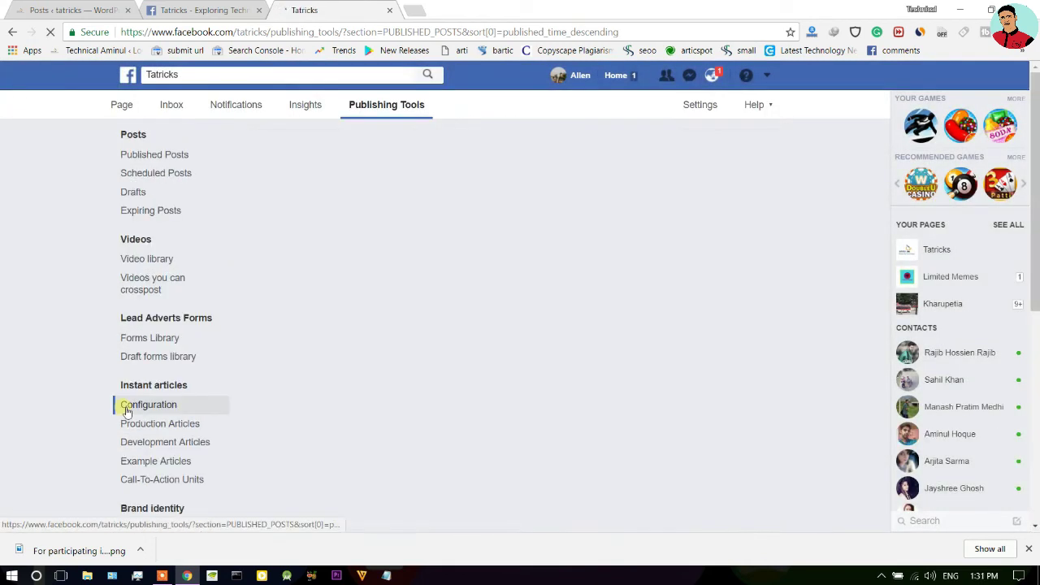
Reload Configuration and check the pending review status and time estimate.
left_click(130, 404)
left_click_drag(324, 447, 358, 445)
left_click_drag(421, 447, 648, 453)
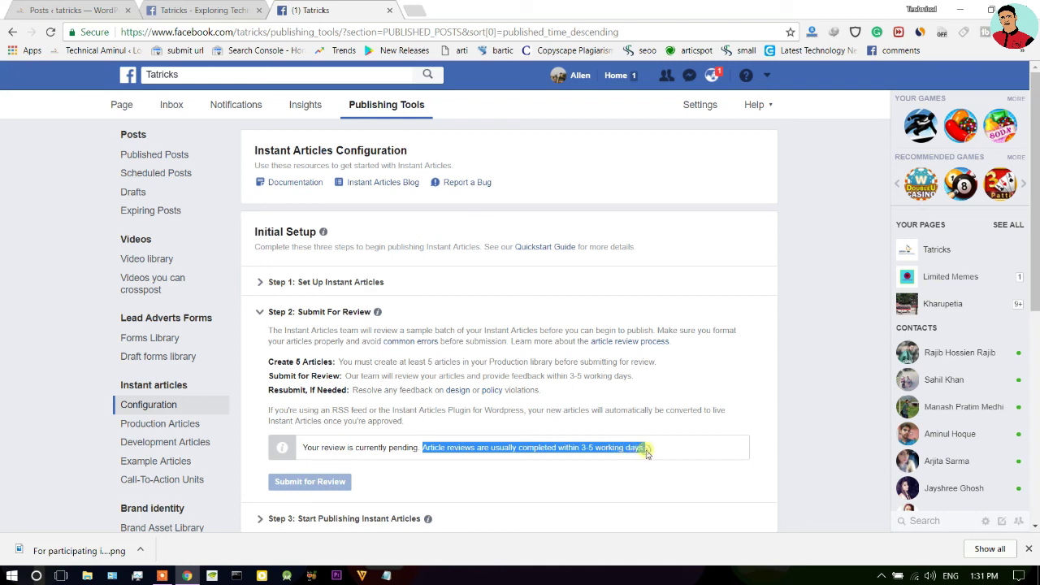
left_click(547, 397)
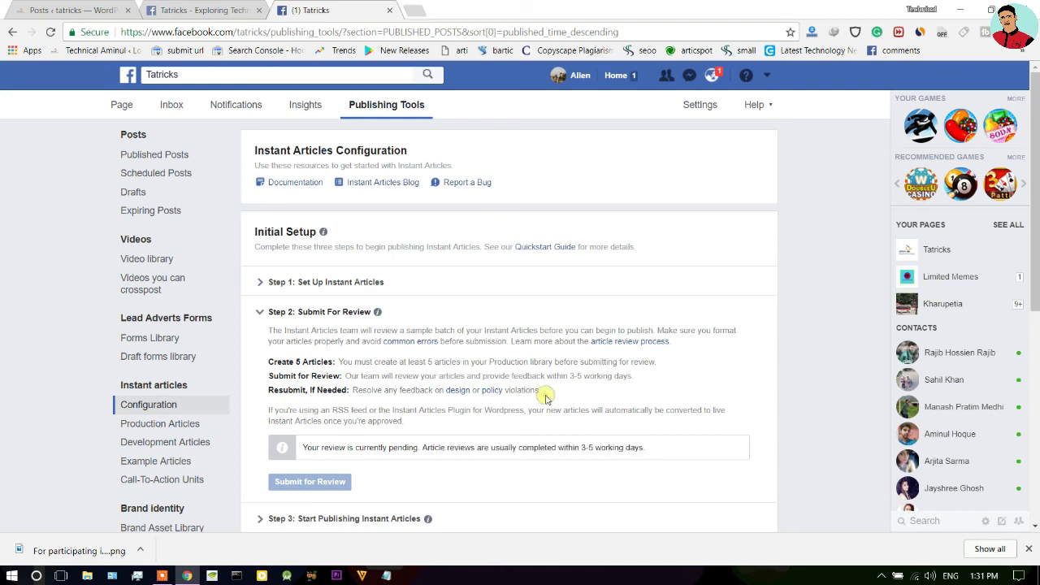